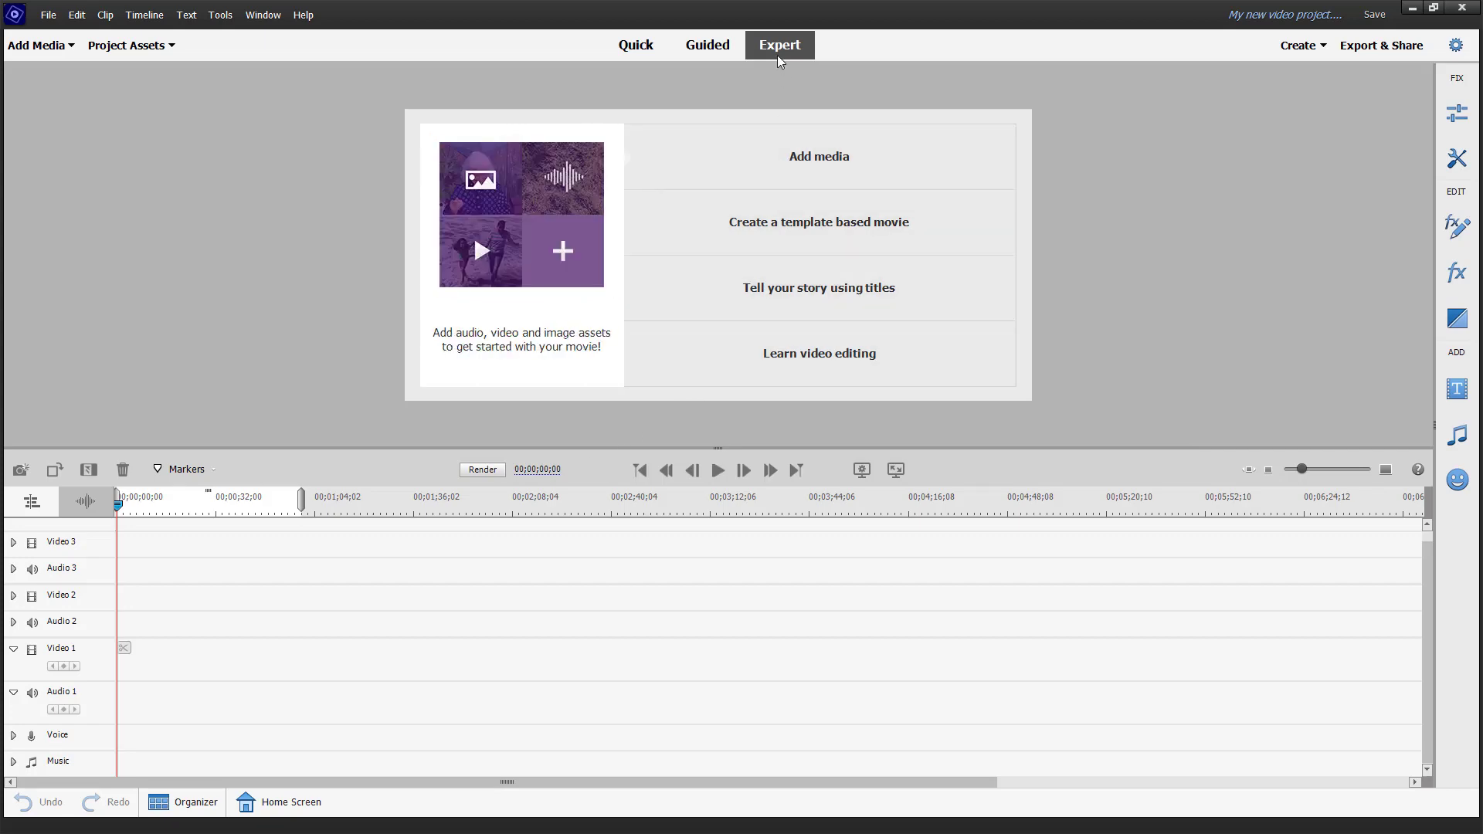
Start the "Put a video inside your title" guided edit from the Fun Edits category
left_click(715, 53)
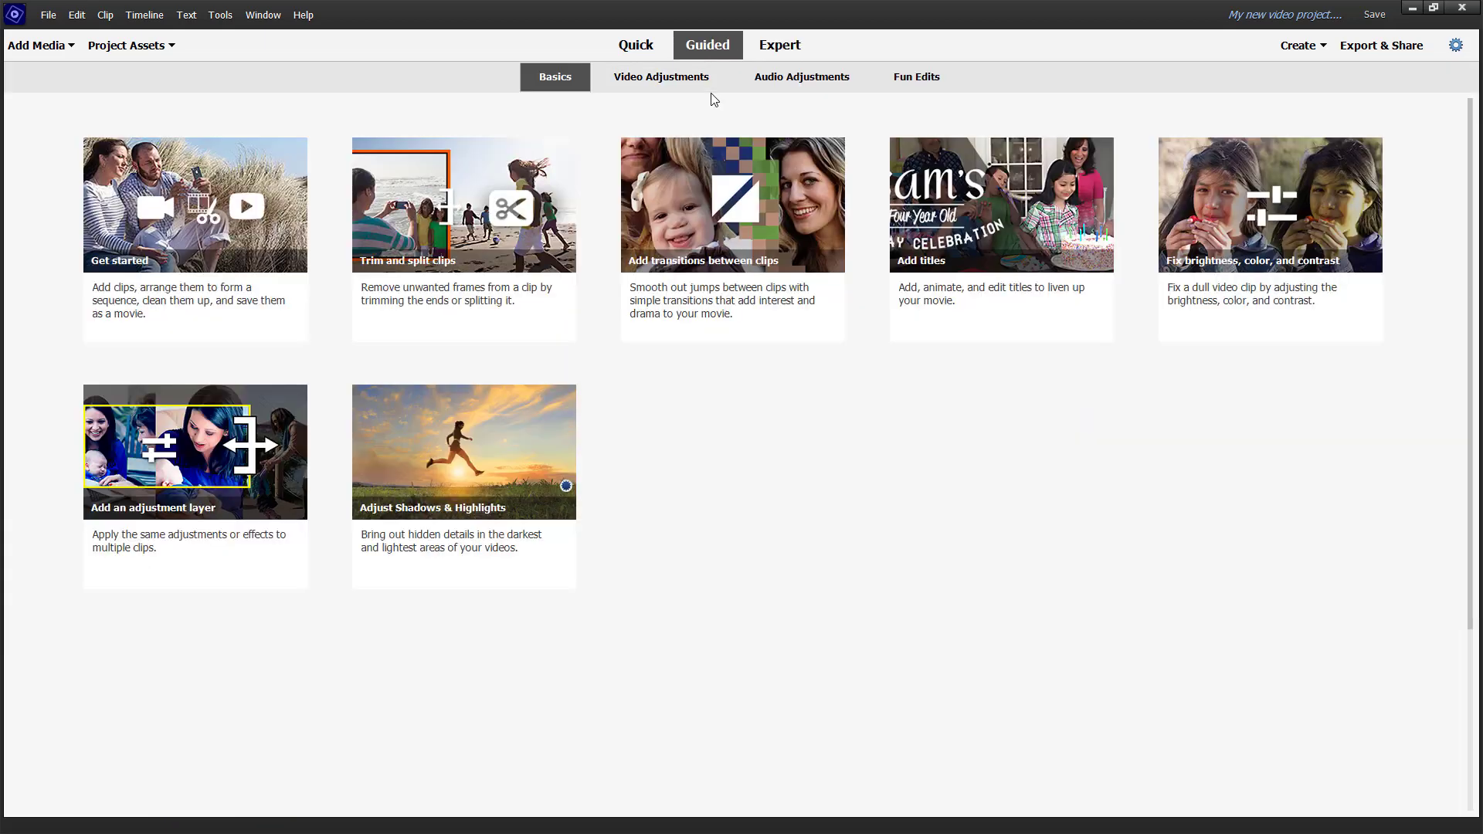
left_click(923, 85)
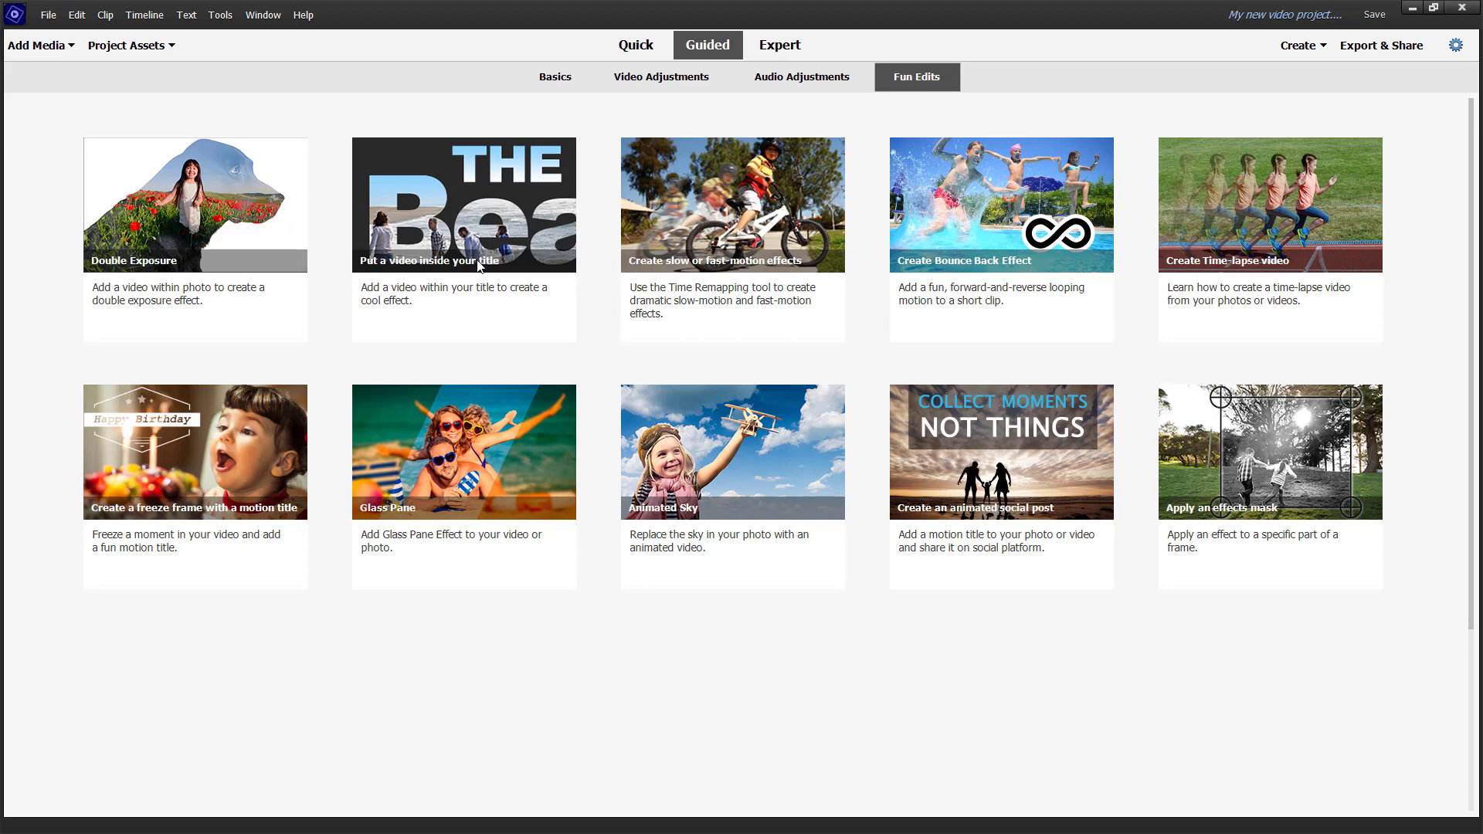
left_click(445, 201)
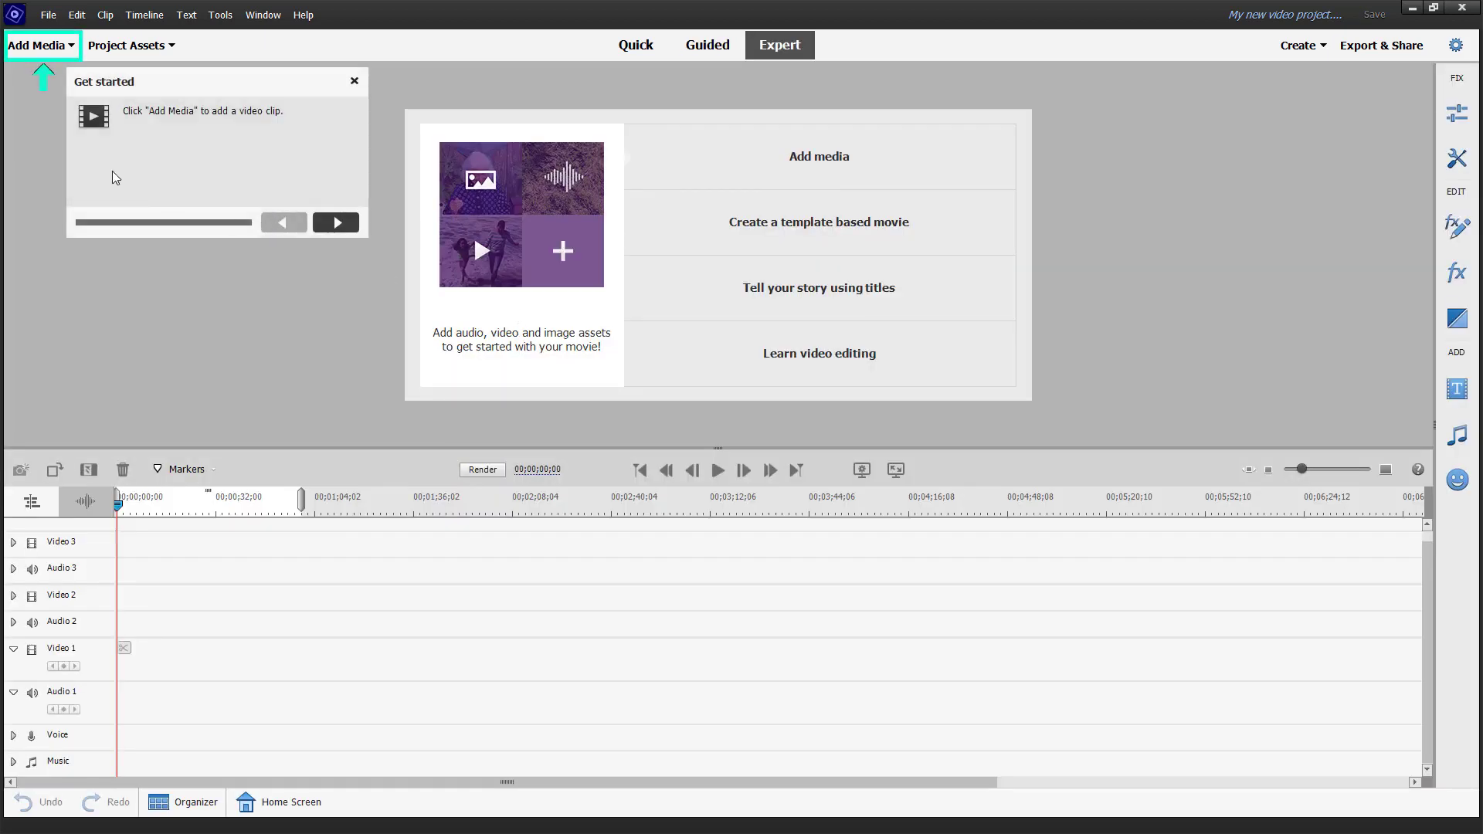
Import production ID_4763826.mp4 from the Videos folder and place it at the start of the Video 1 track
left_click(60, 48)
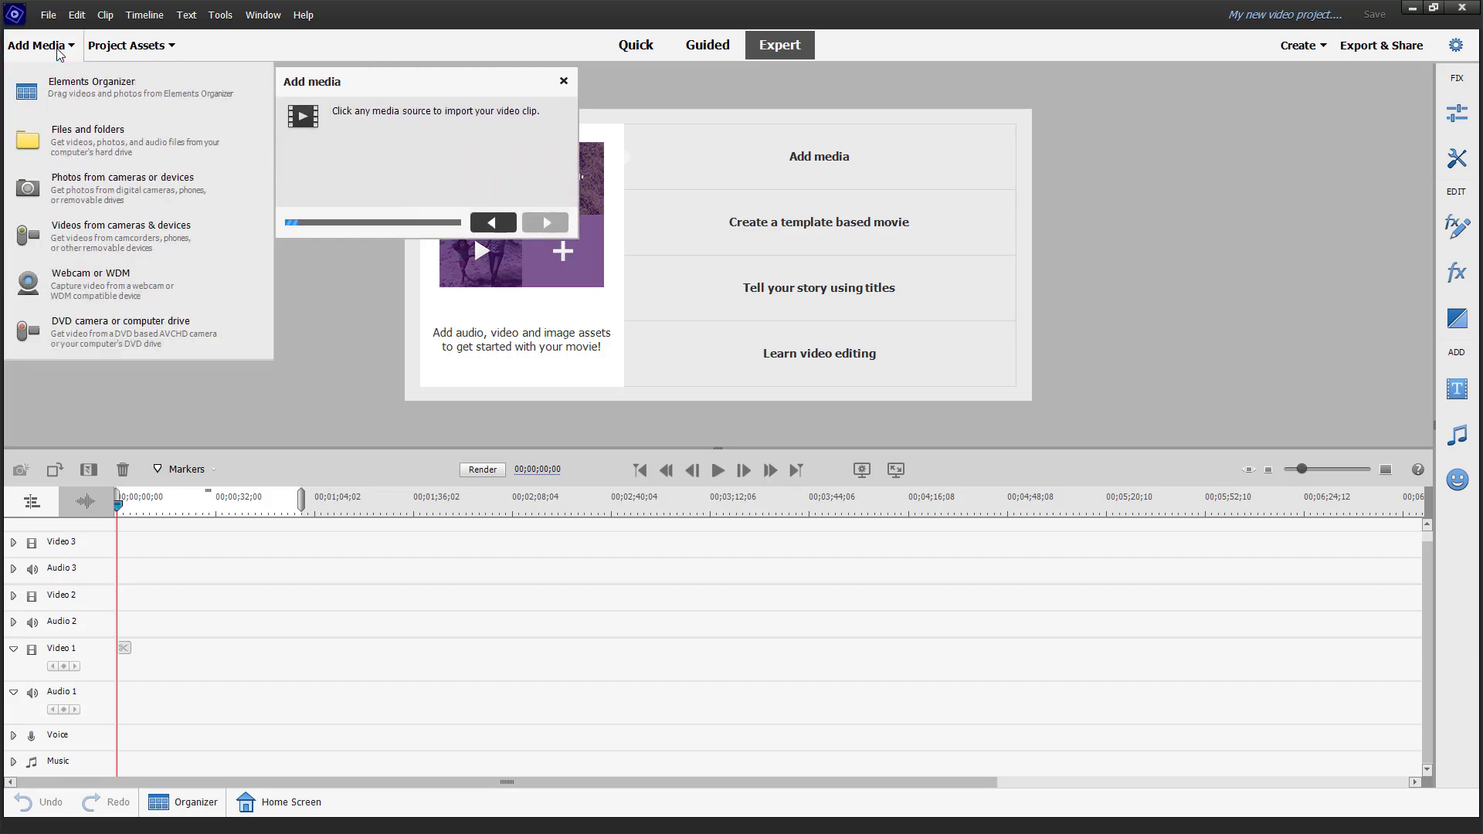
left_click(82, 142)
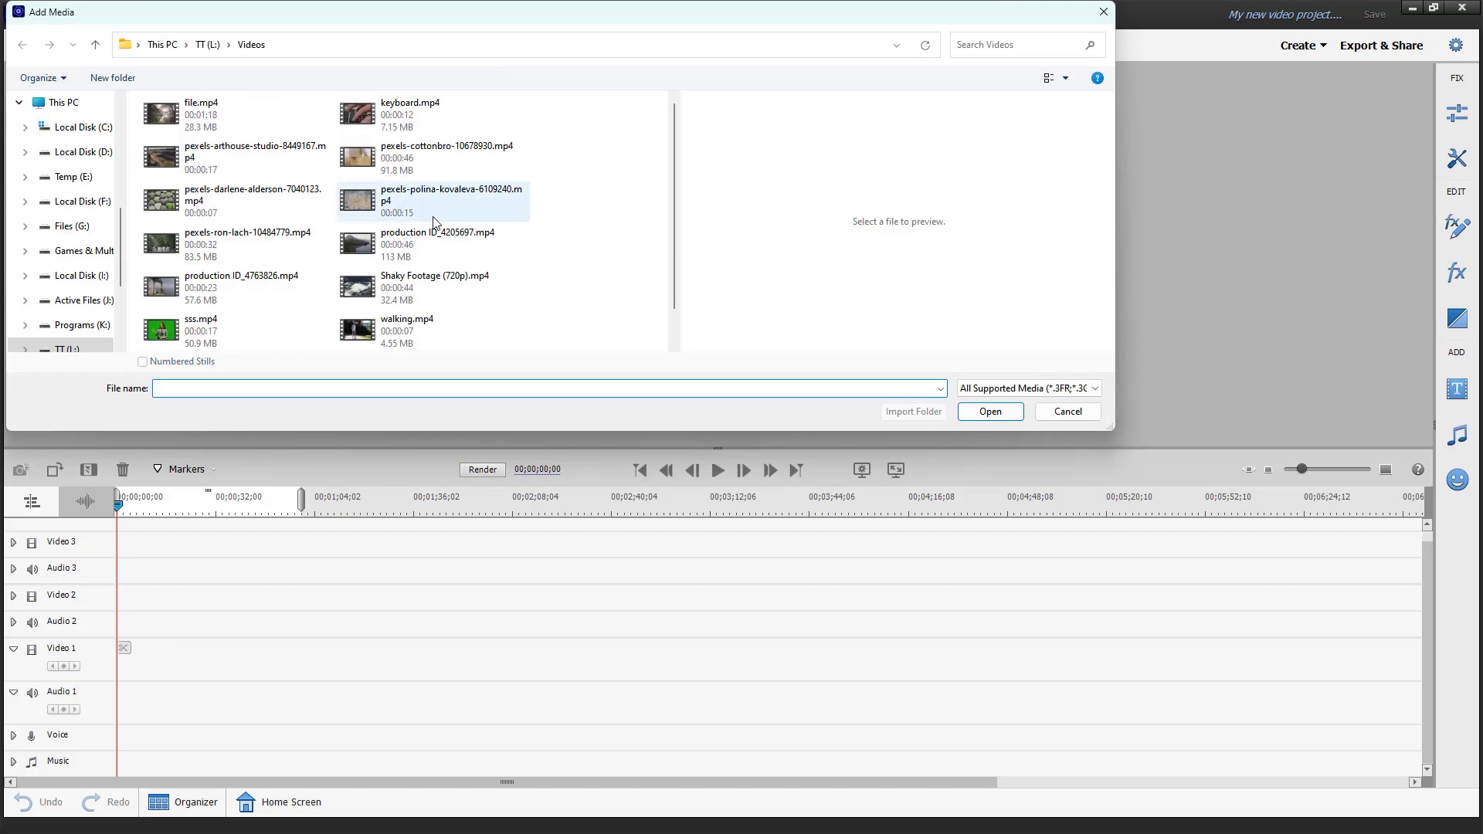
left_click(185, 286)
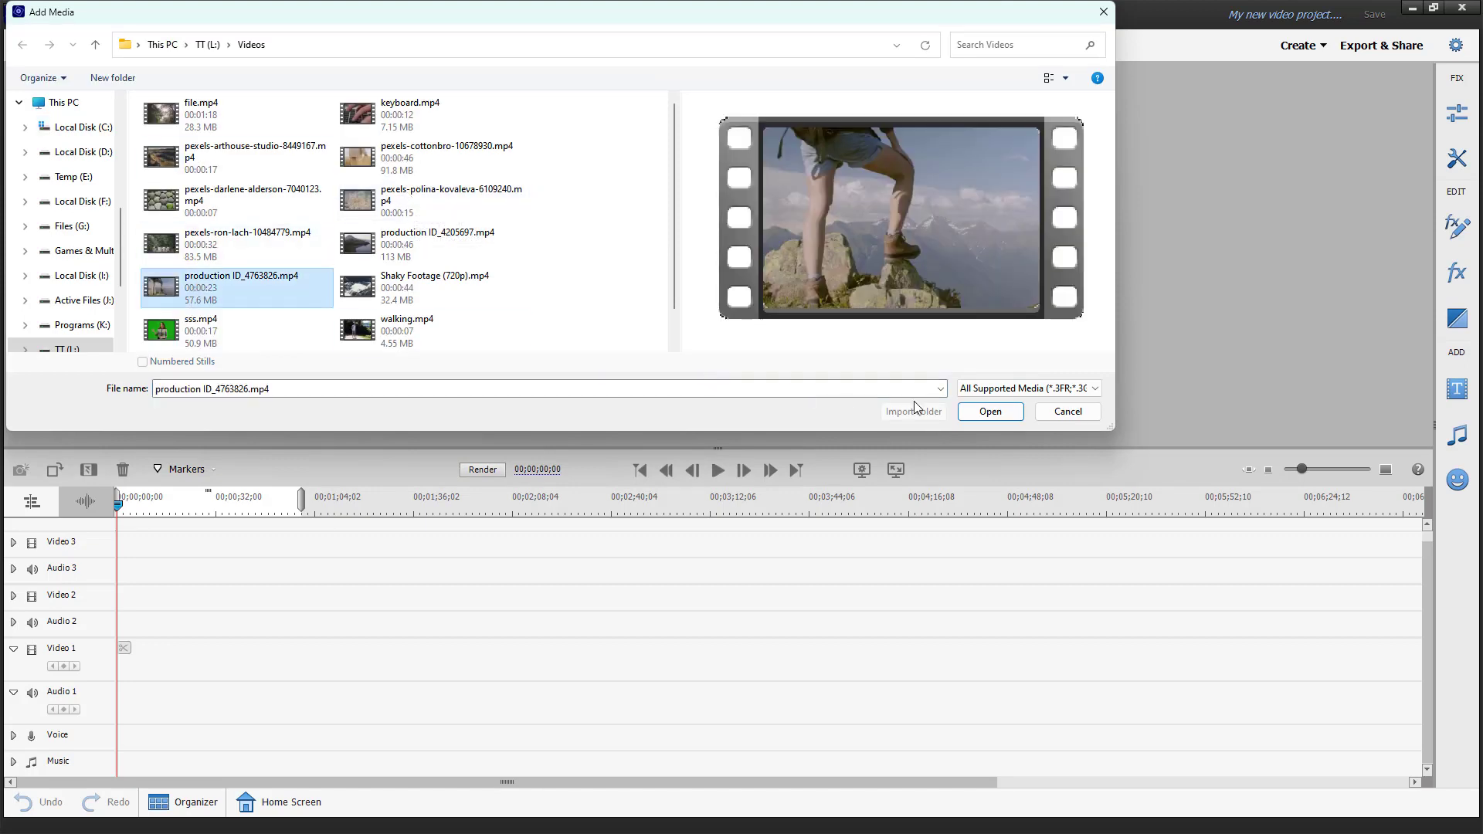
left_click(991, 412)
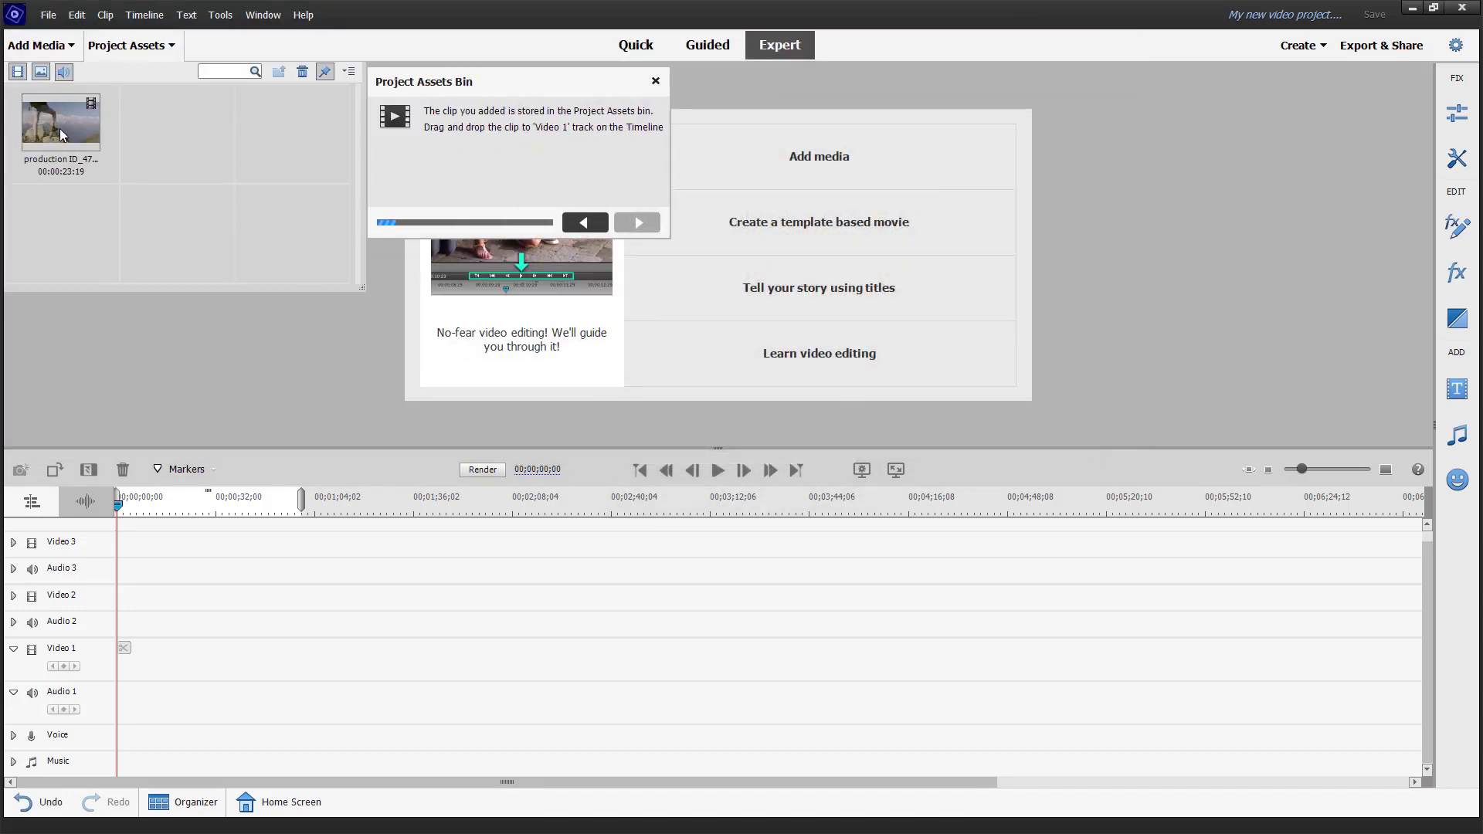
left_click_drag(59, 128, 140, 650)
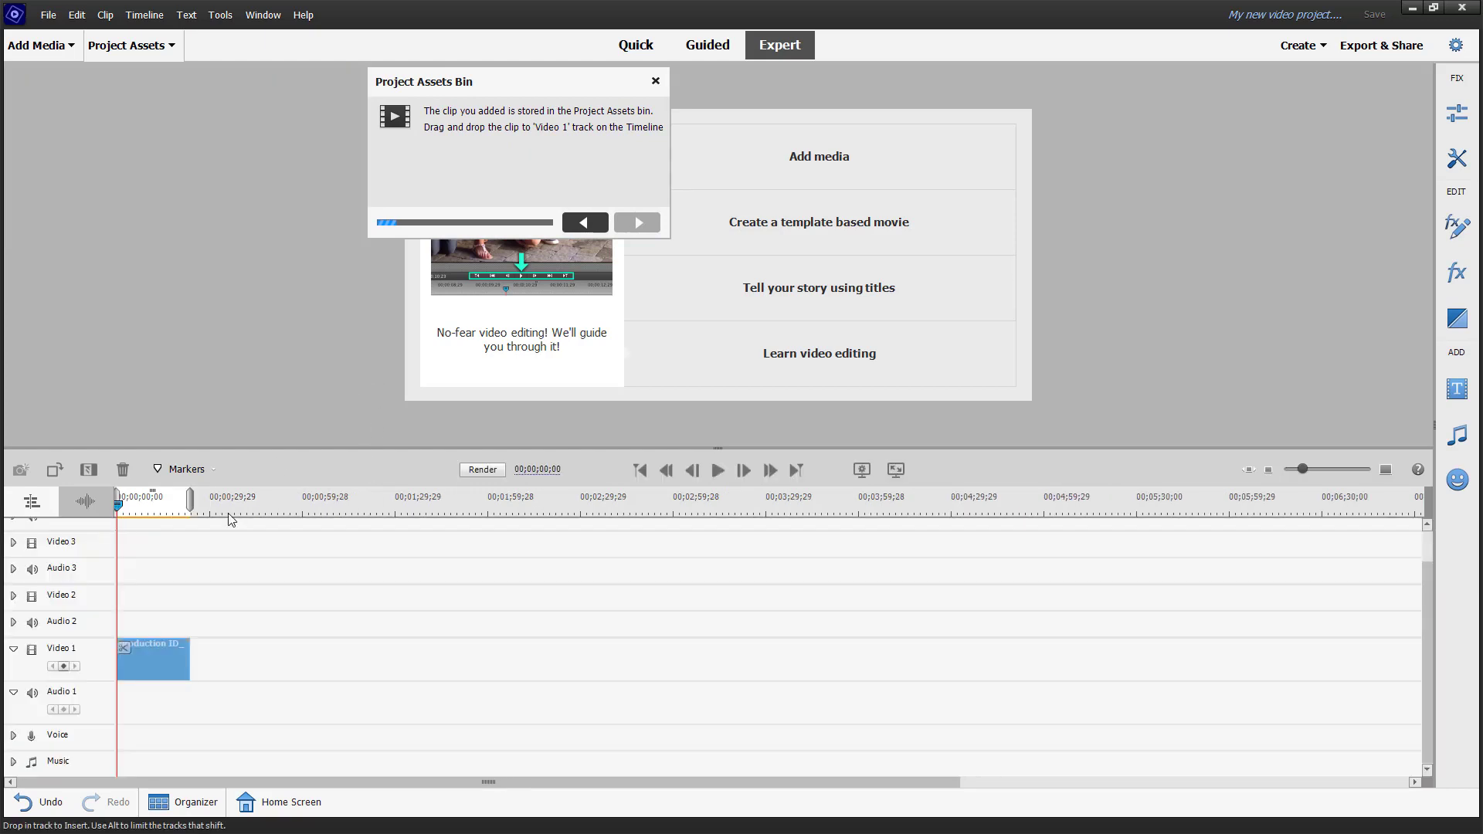
Create a new Black Video item from the project assets
left_click(154, 50)
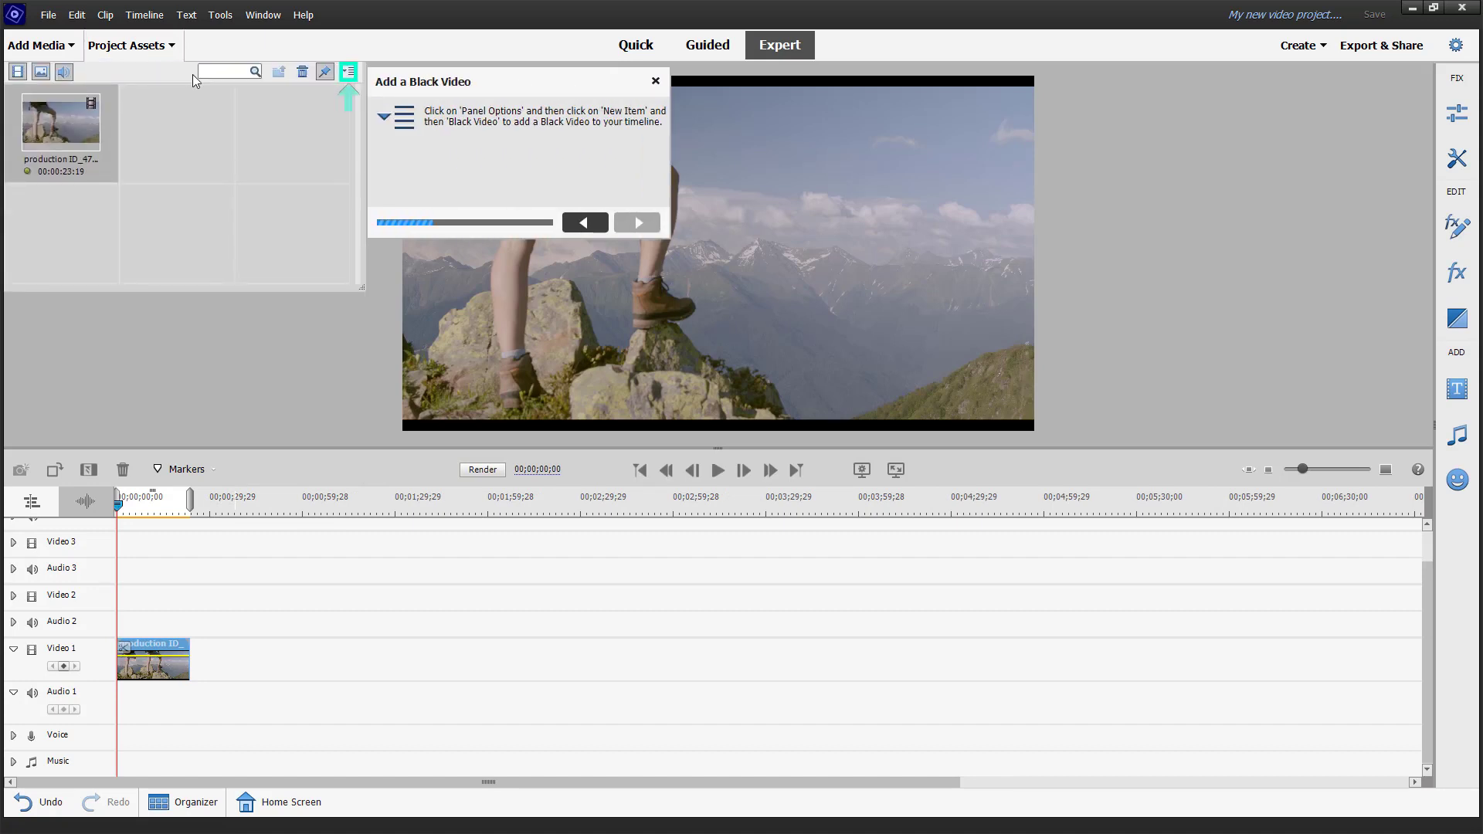
left_click(349, 73)
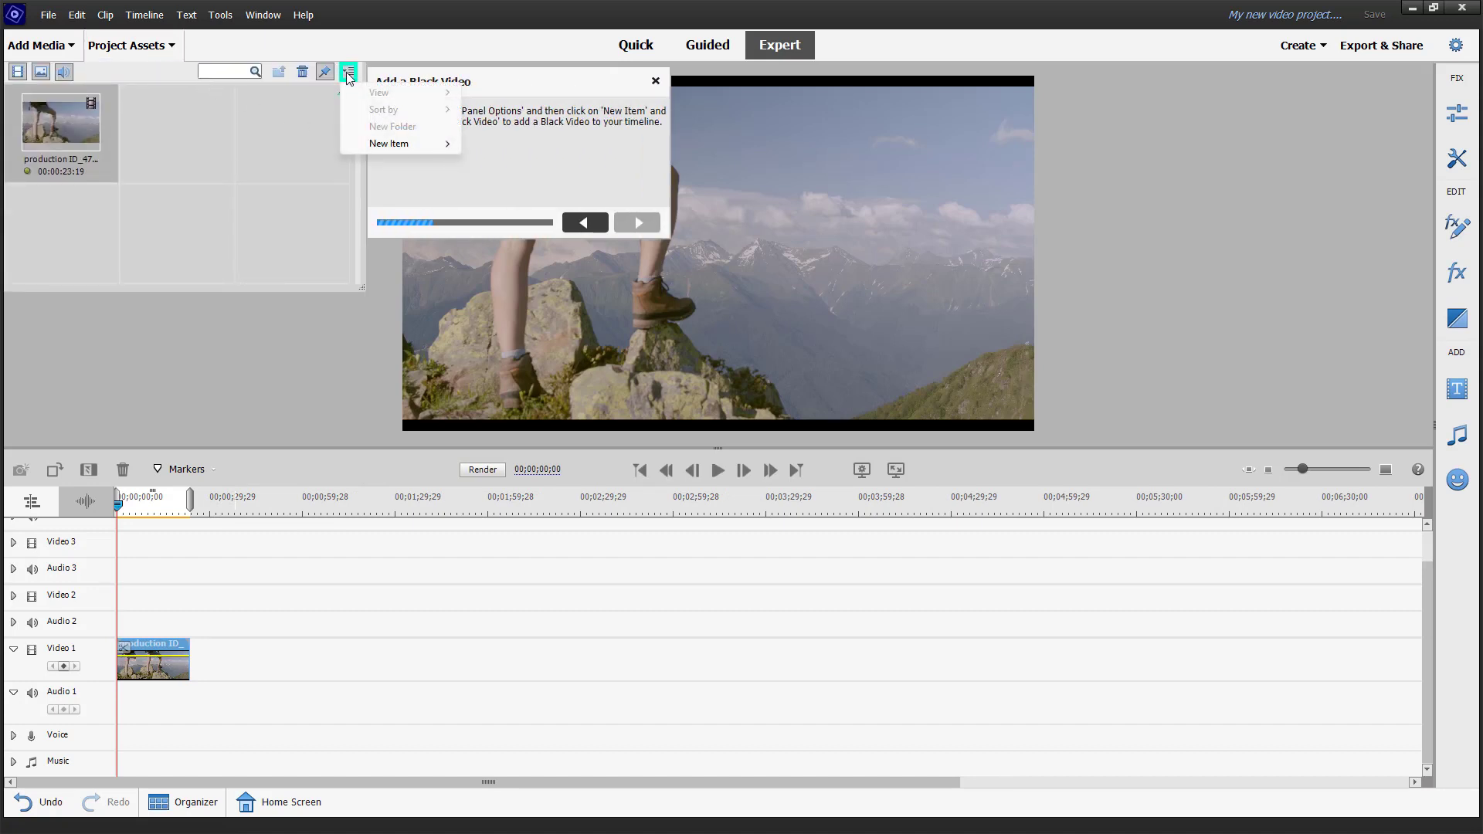
mouse_move(422, 150)
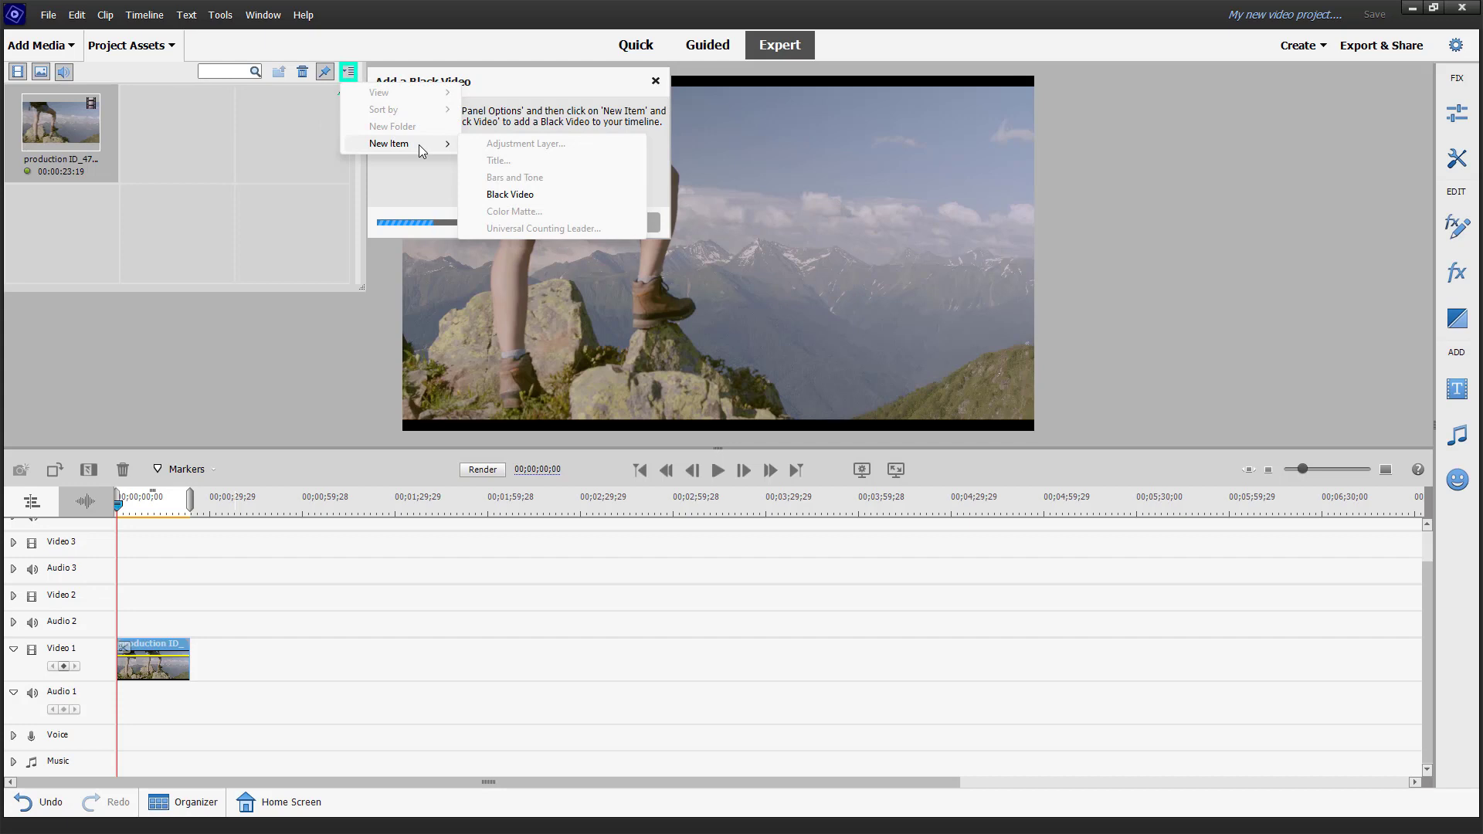
left_click(550, 198)
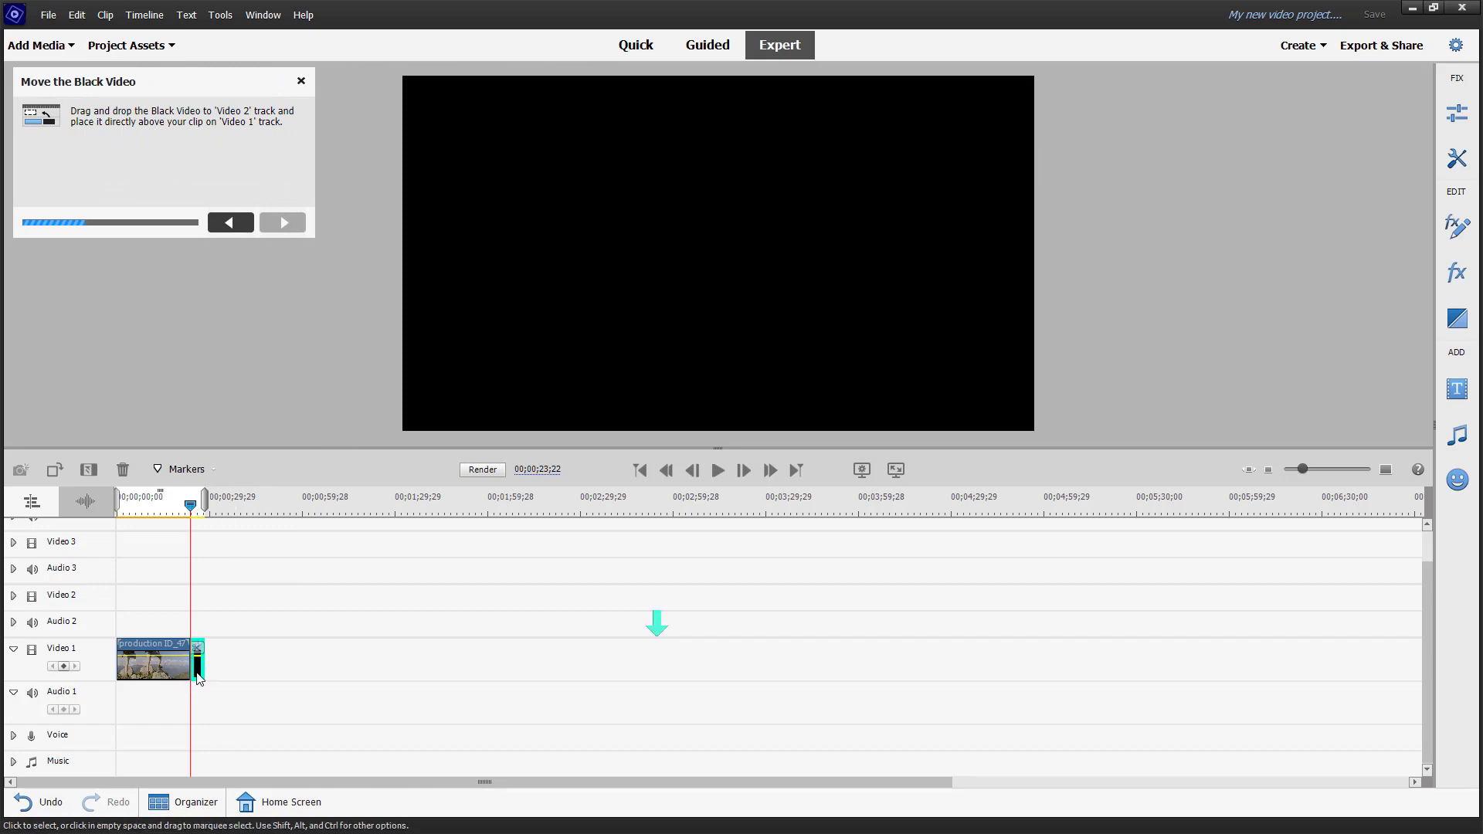
Move the Black Video to the start of Video 2, extend it to match the clip's length, and advance the guide
left_click_drag(198, 669, 119, 604)
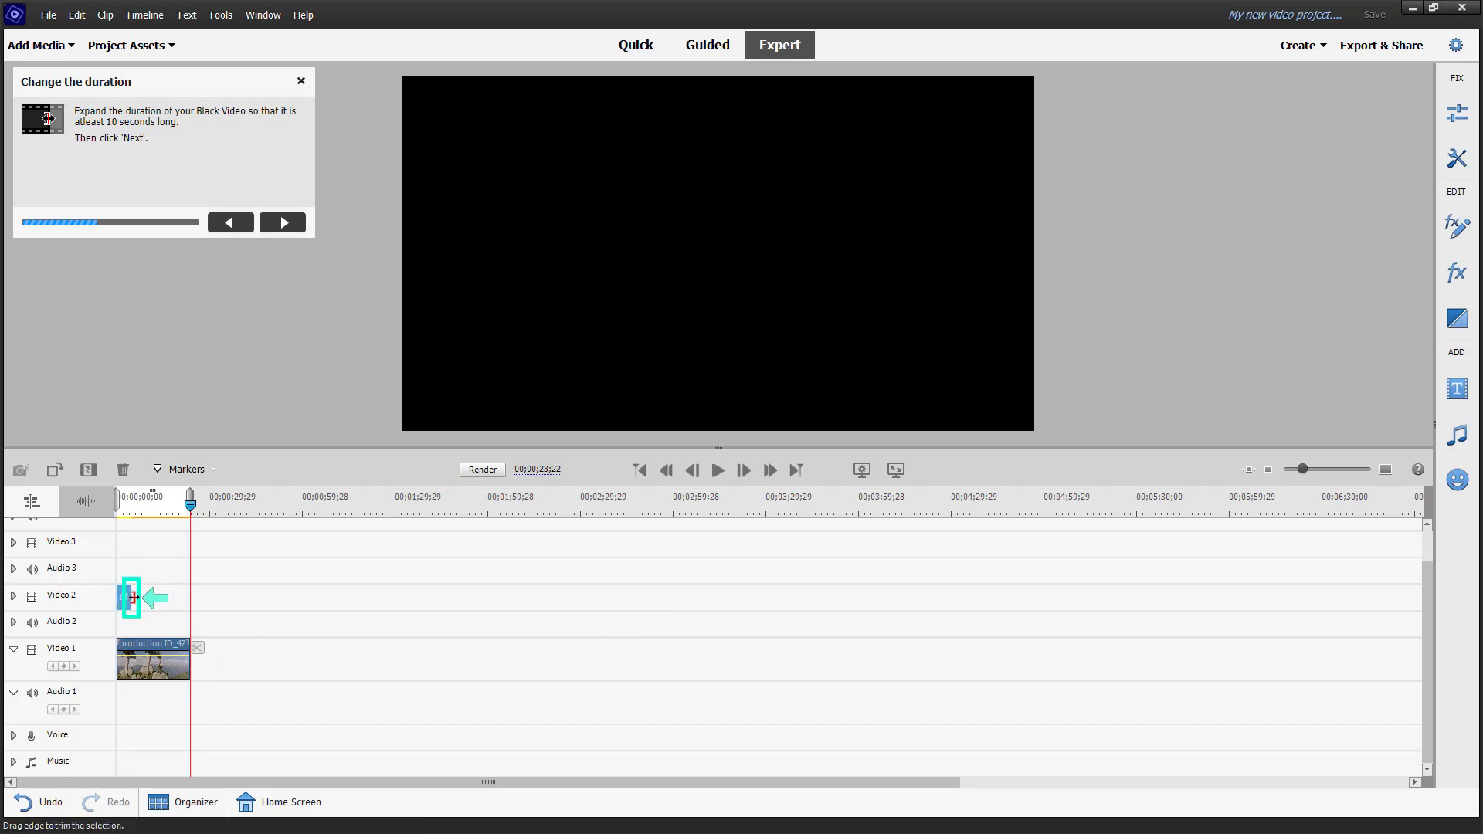
left_click_drag(133, 597, 193, 597)
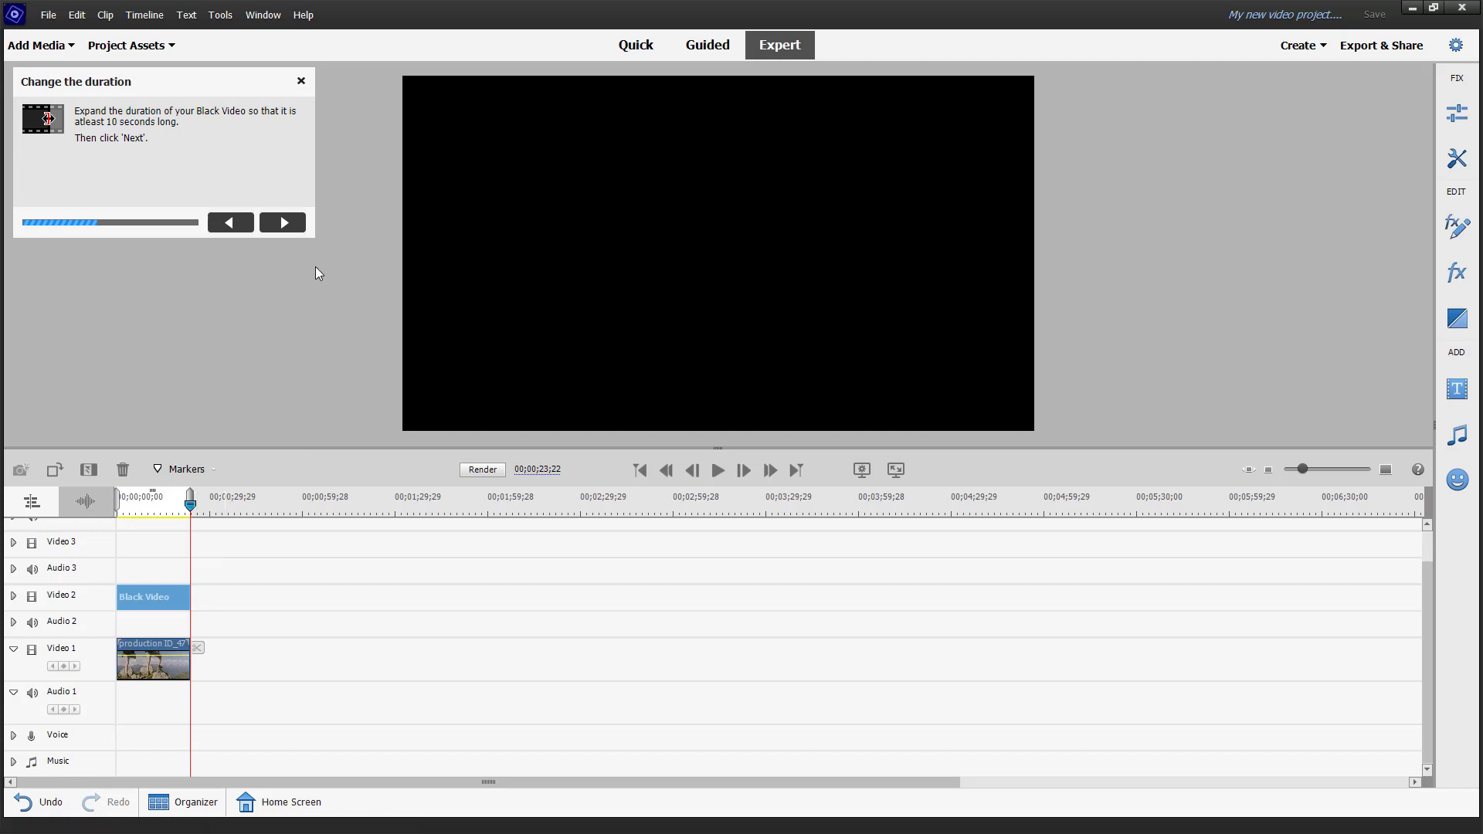
left_click(290, 226)
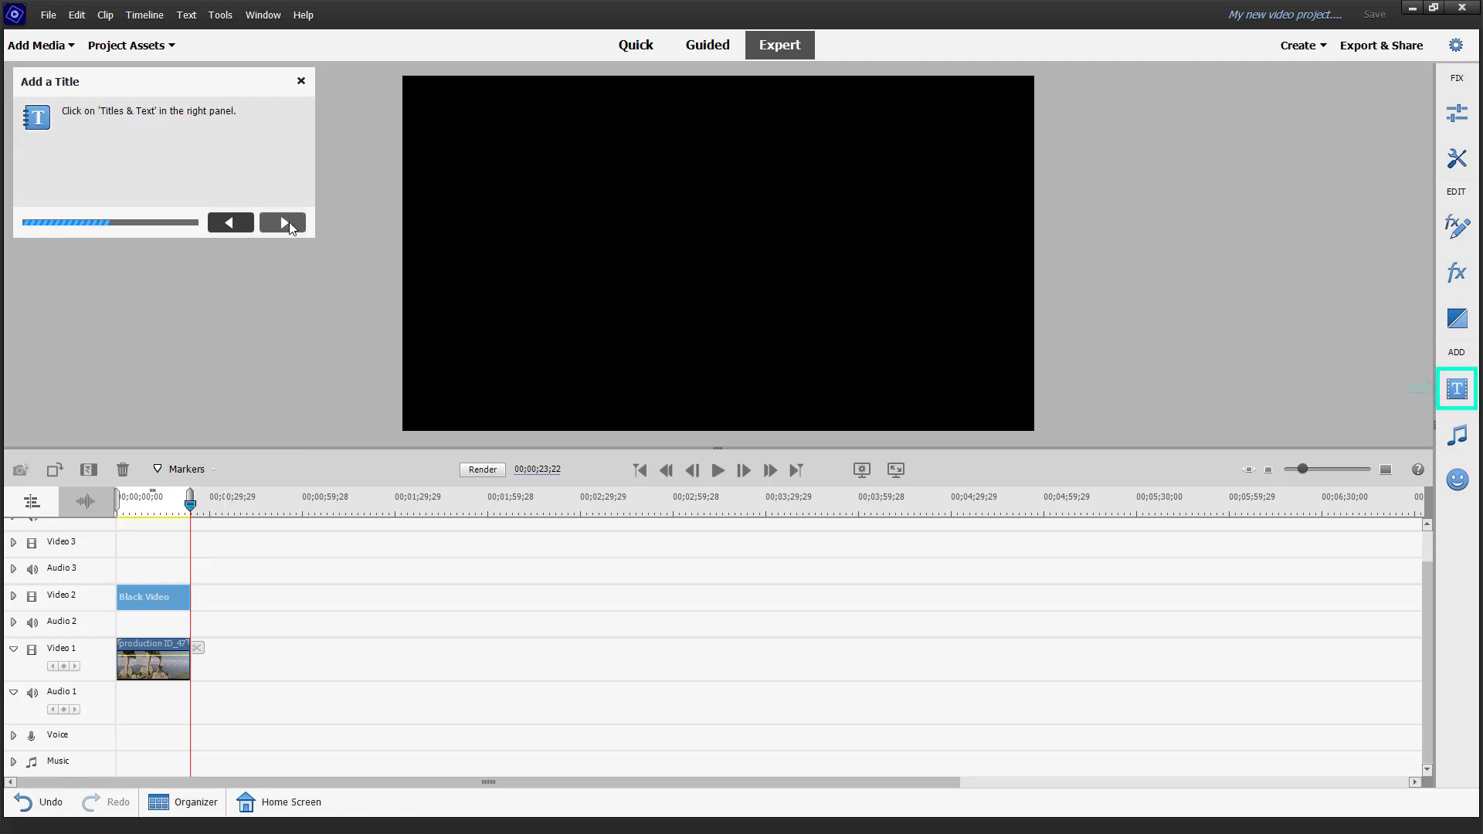
Add the Default Text title to Video 3 above the Black Video, match its duration, and continue the guide
left_click(1455, 388)
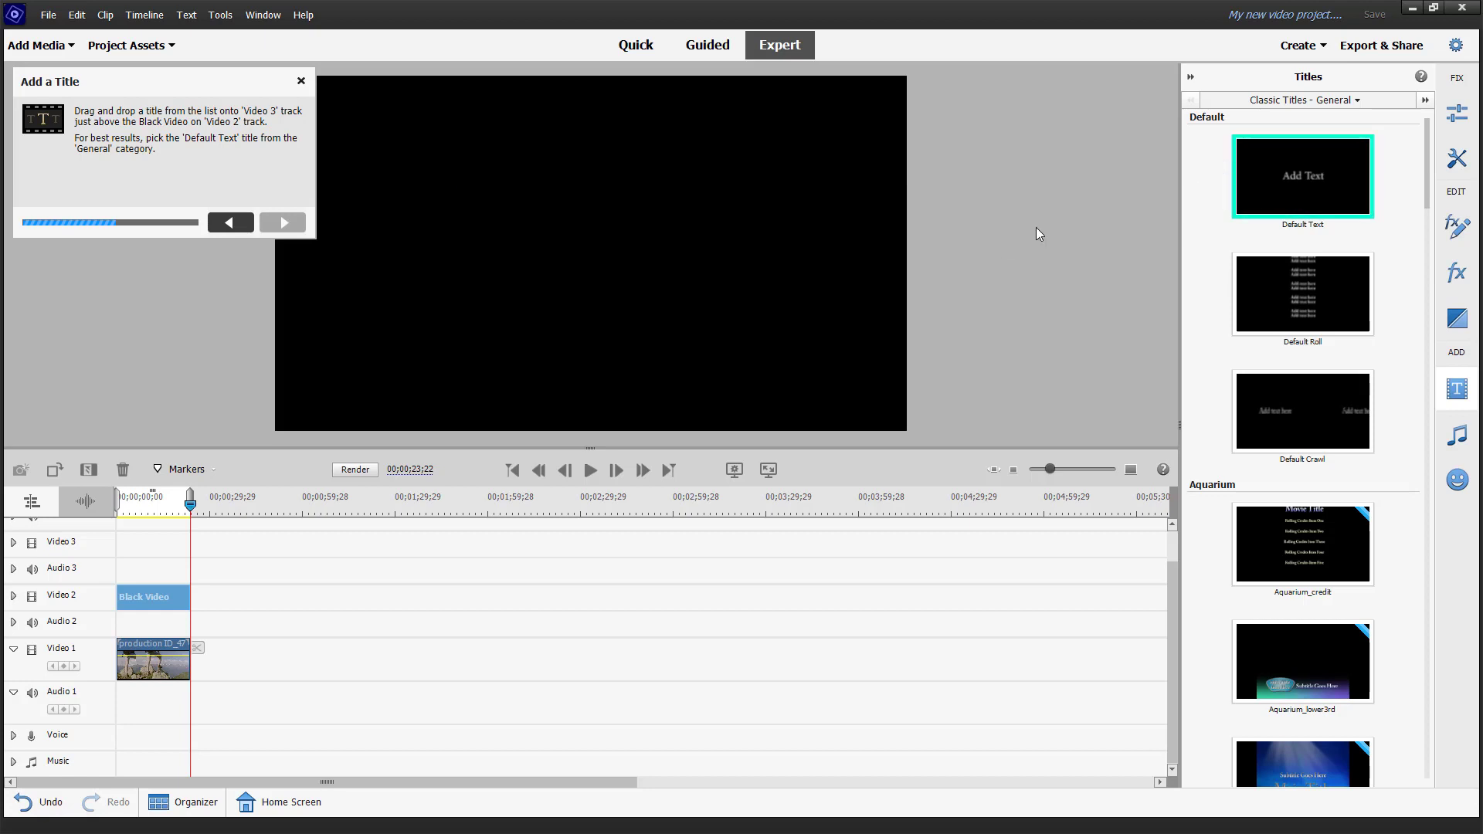
left_click_drag(1304, 176, 155, 549)
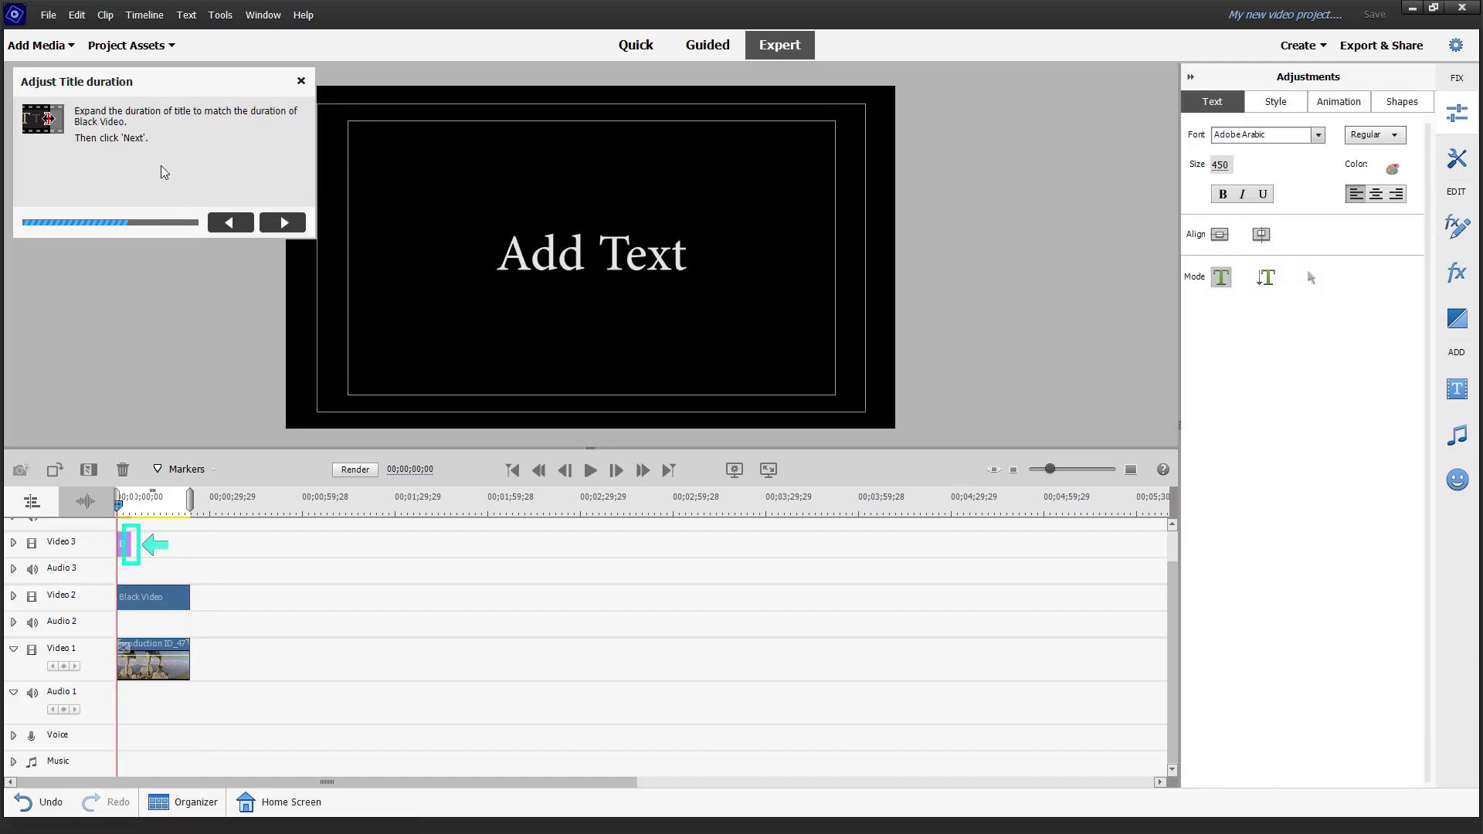
left_click_drag(131, 545, 191, 553)
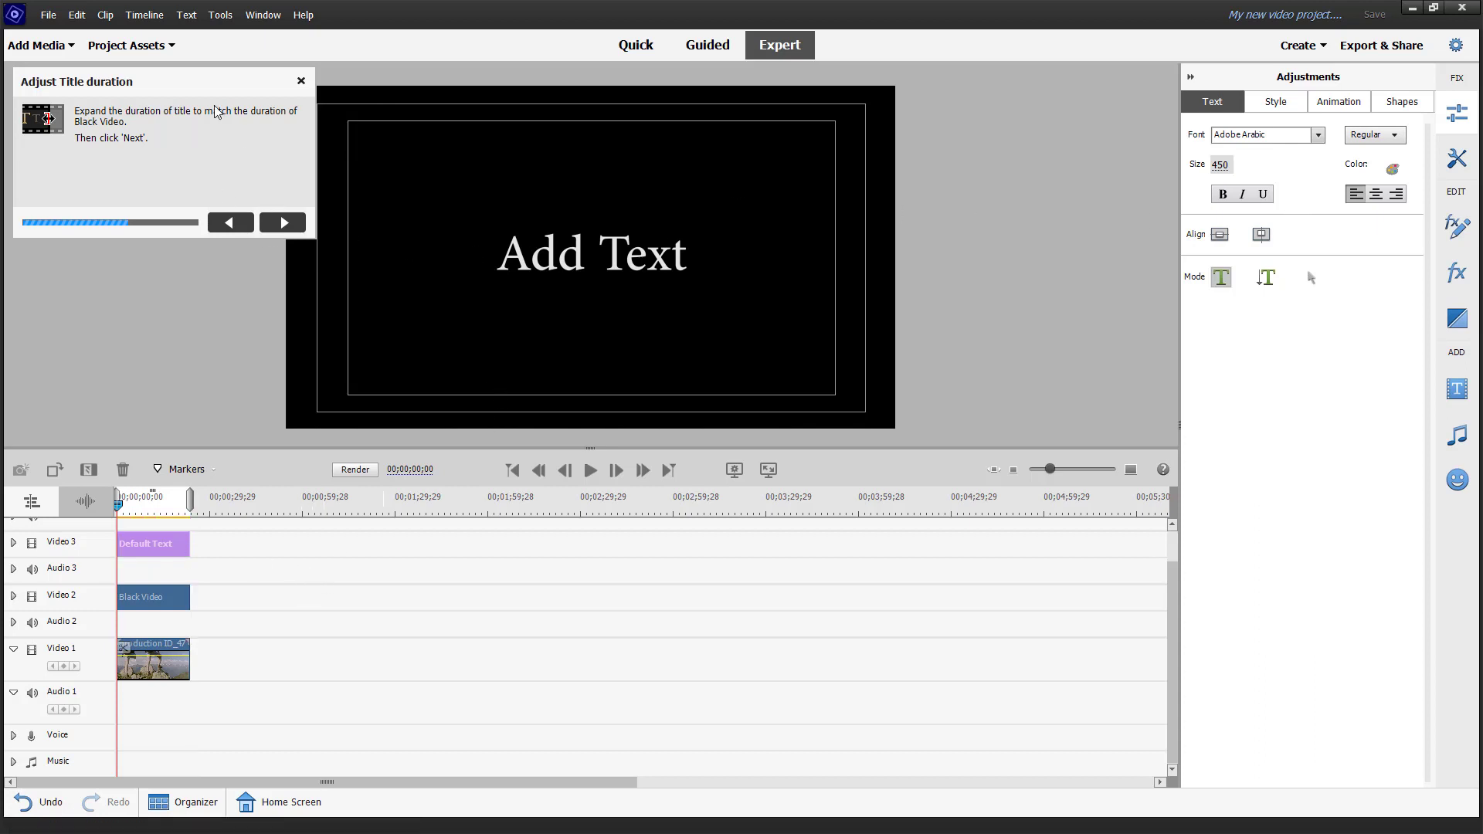
left_click(271, 223)
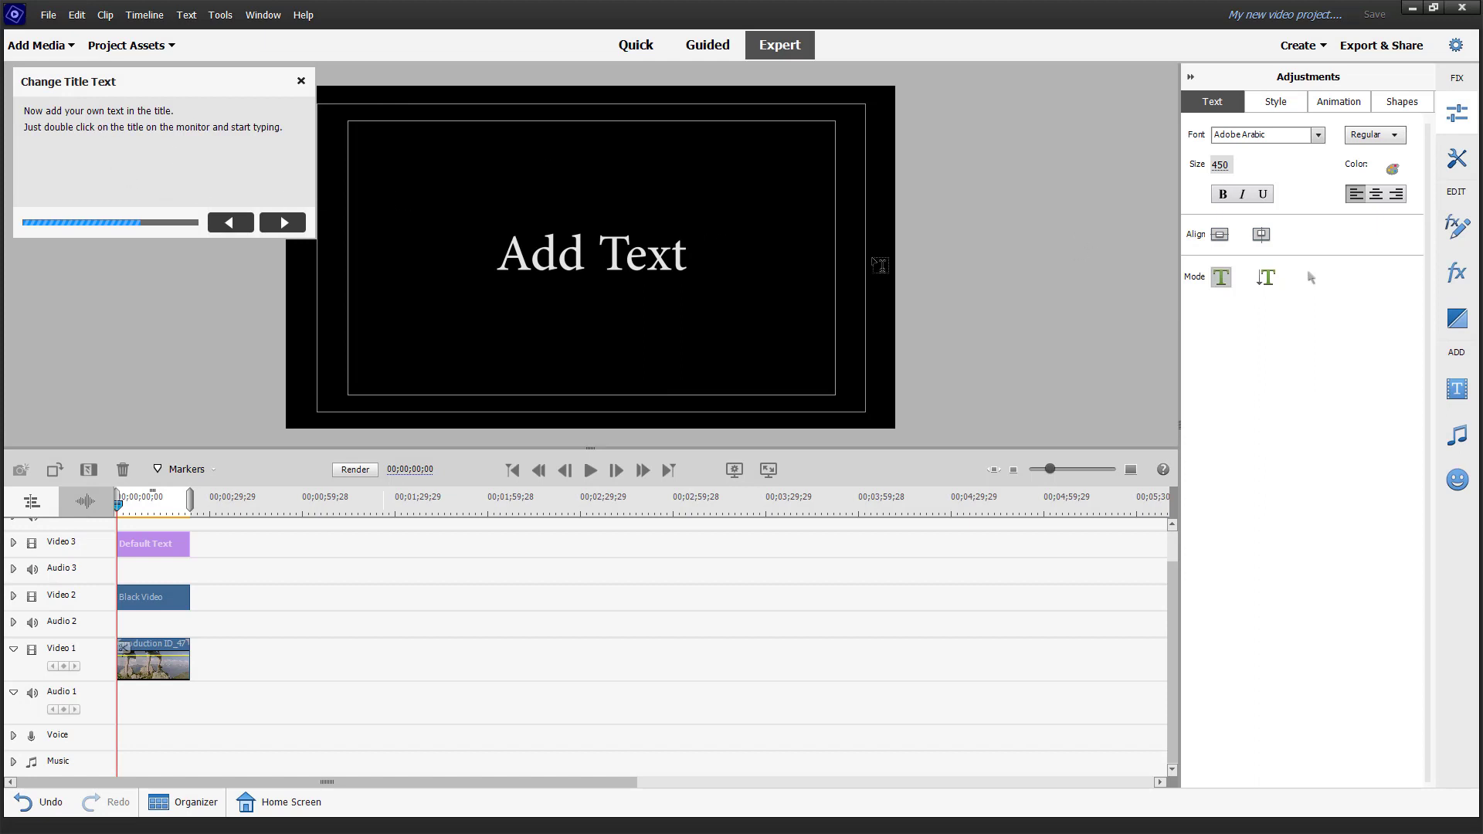
Replace the title's placeholder text with TUTORTUBE
double_click(605, 249)
double_click(638, 253)
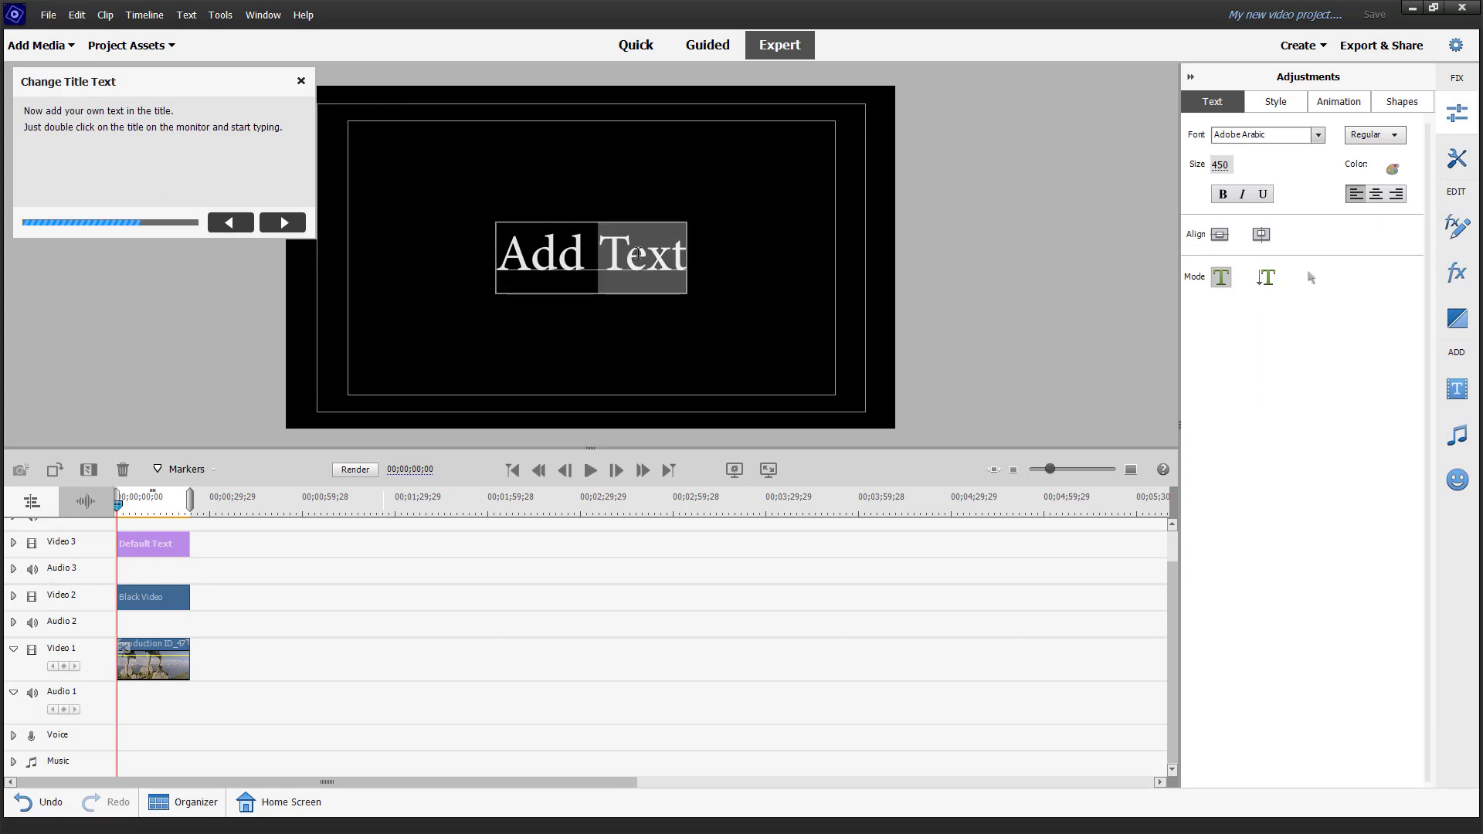
left_click(643, 253)
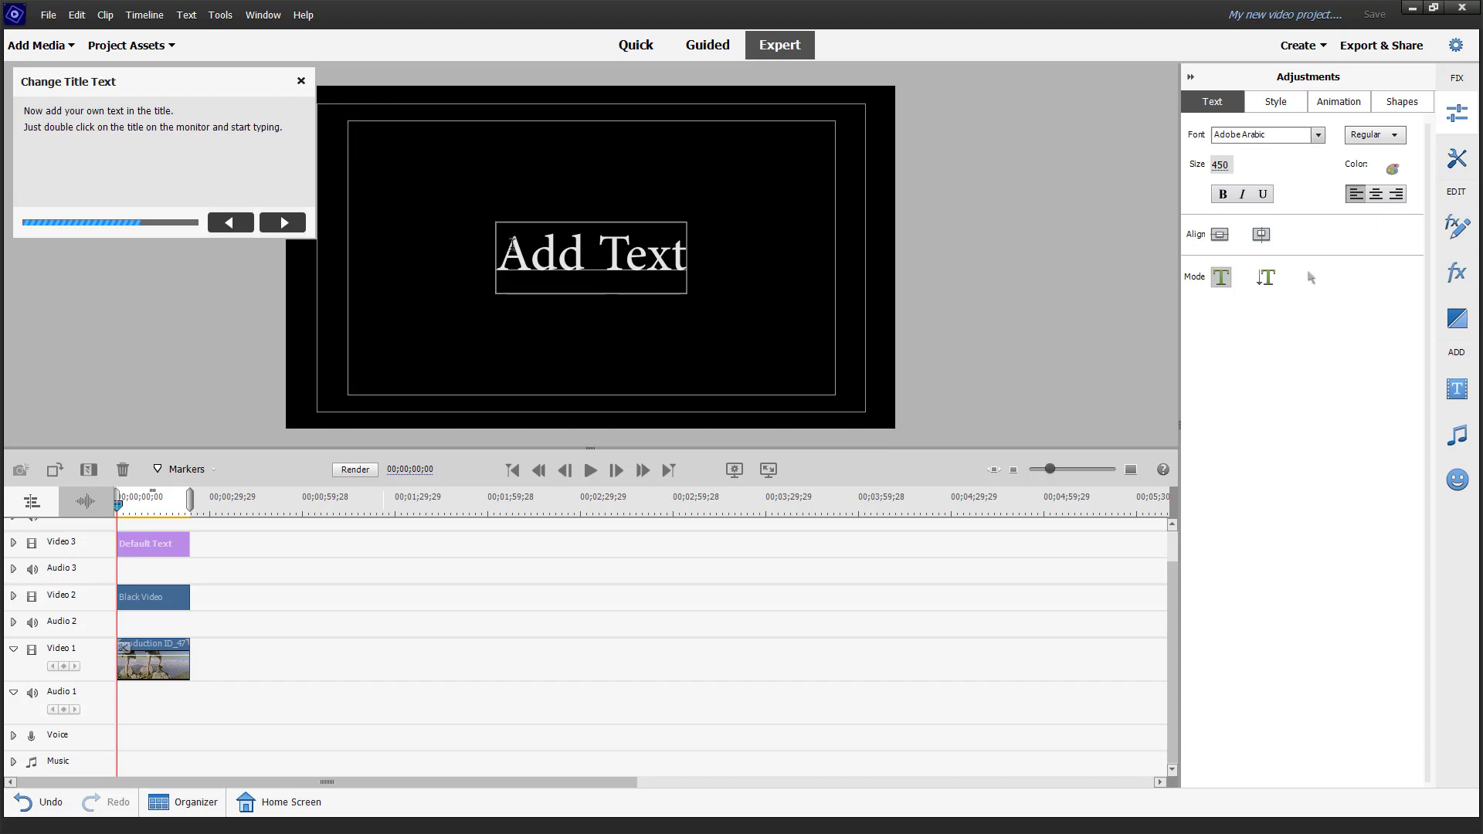
left_click_drag(510, 247, 711, 246)
type("TUTORTUBE")
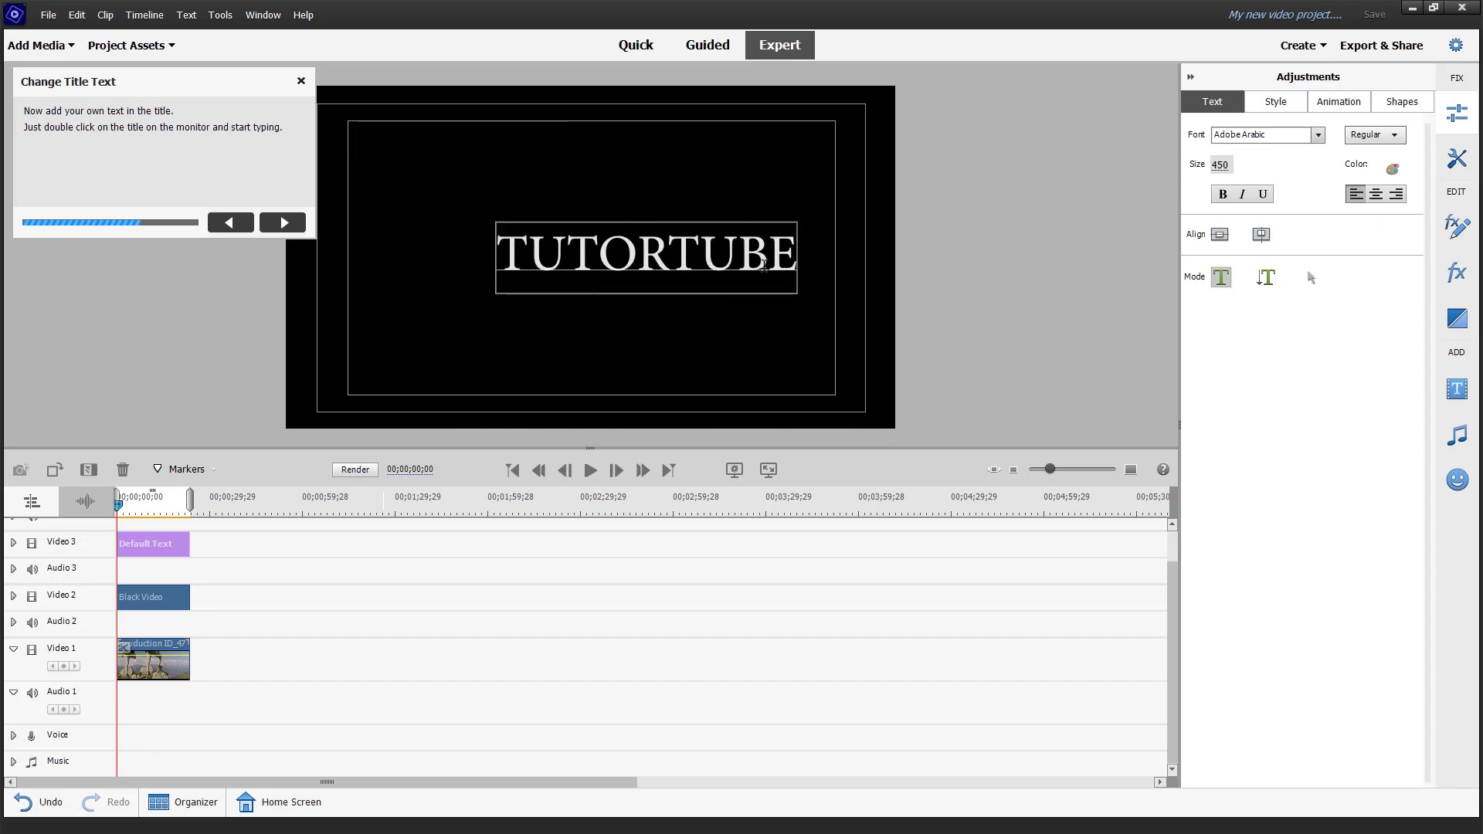
Try the Adobe Song Std, Adobe Thai and Adobe Hebrew fonts on the whole TUTORTUBE title
key("ctrl+a")
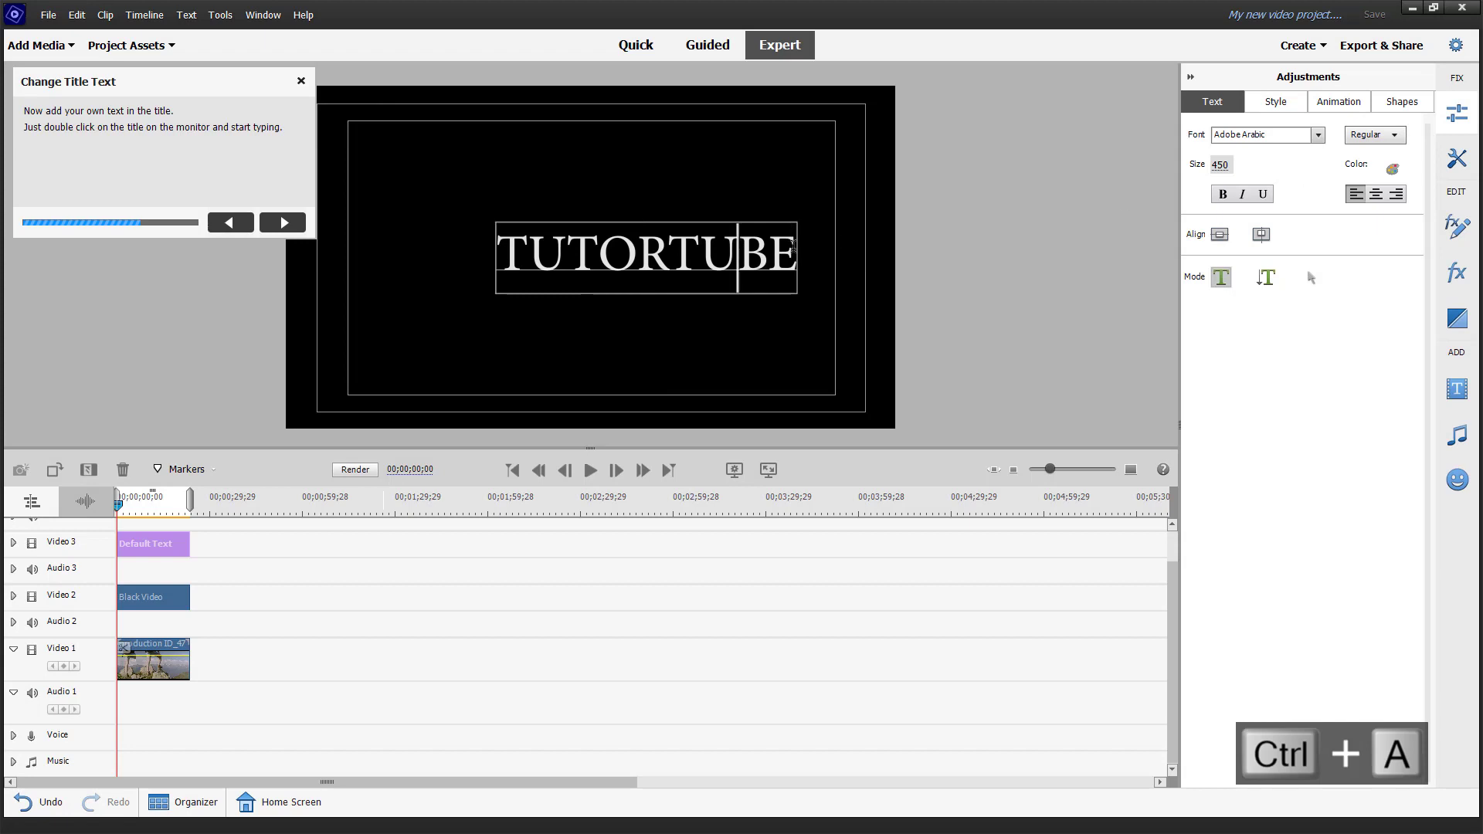
left_click(1319, 136)
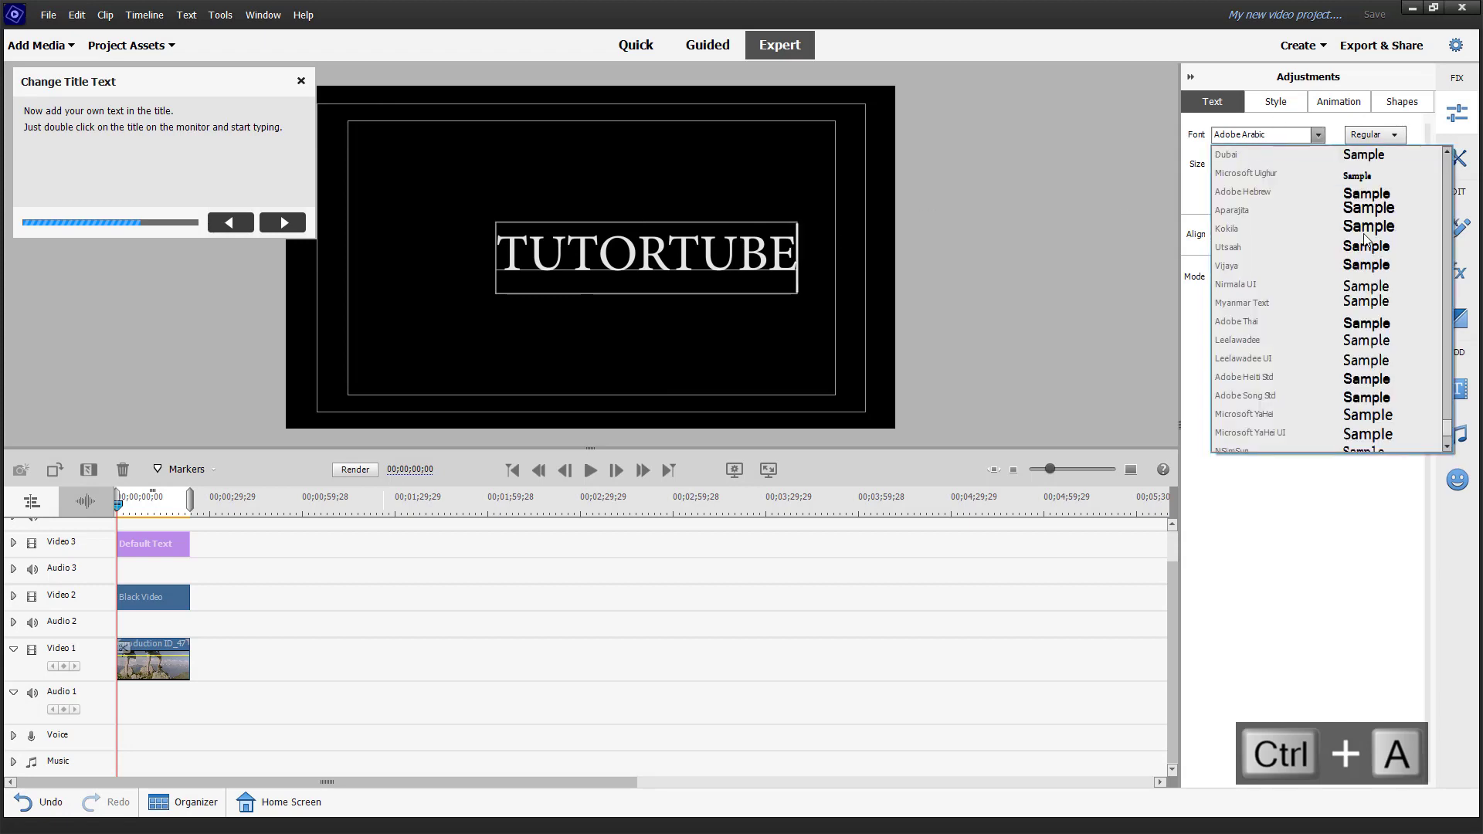
scroll(1301, 280, "down", 2)
scroll(1352, 302, "up", 2)
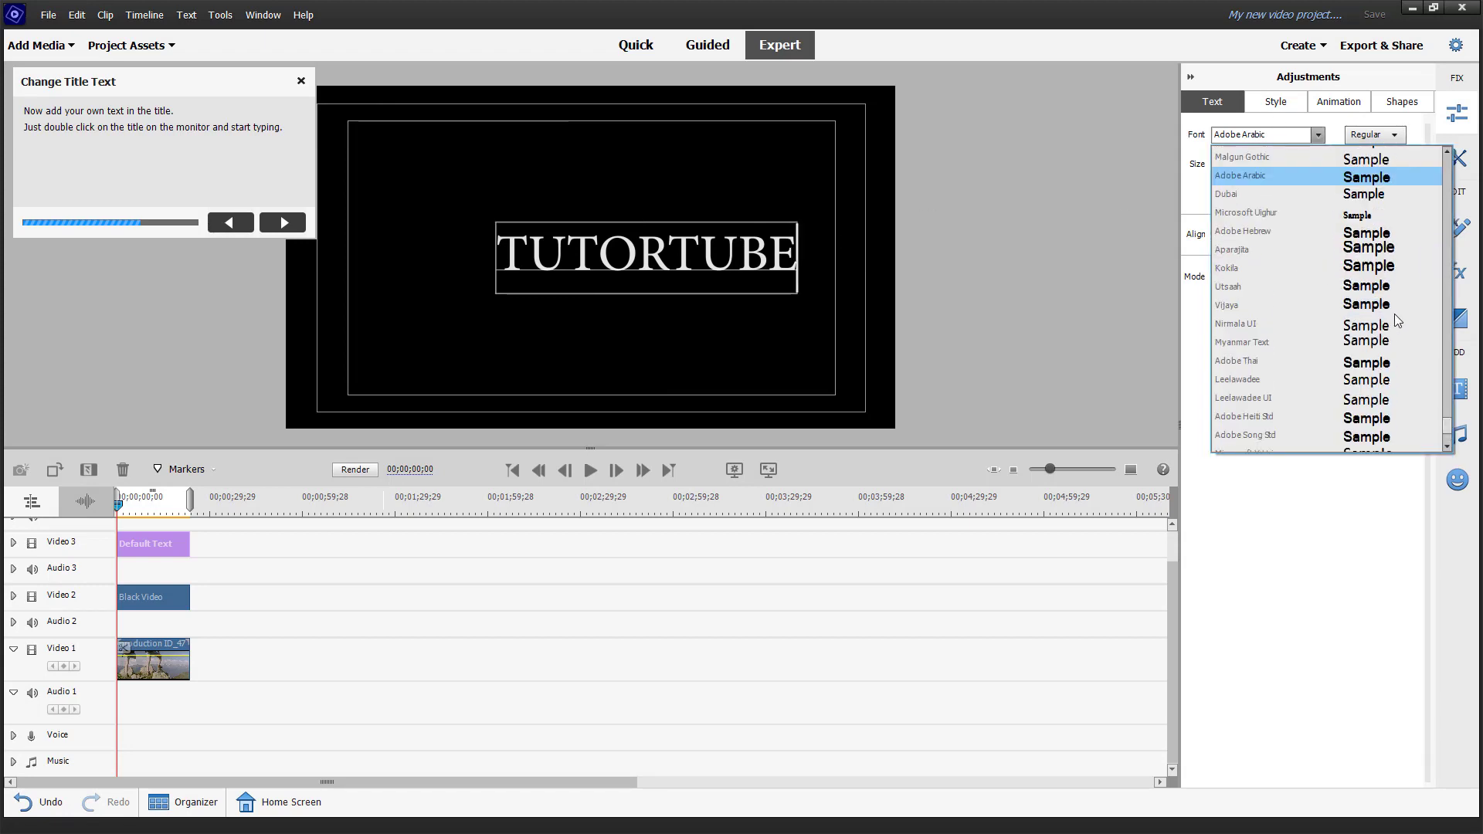
scroll(1389, 311, "down", 2)
left_click(1367, 339)
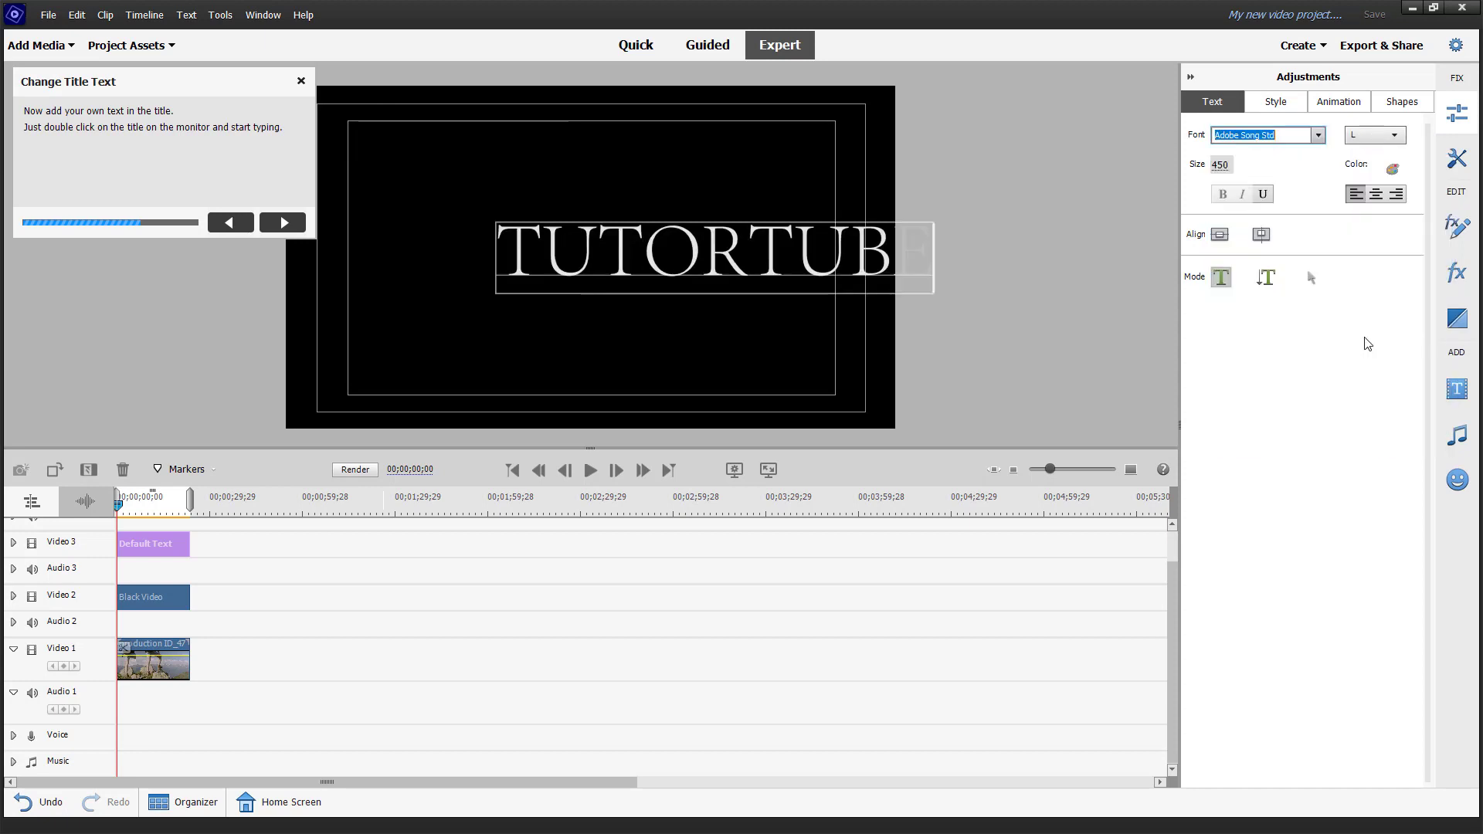
left_click(1319, 136)
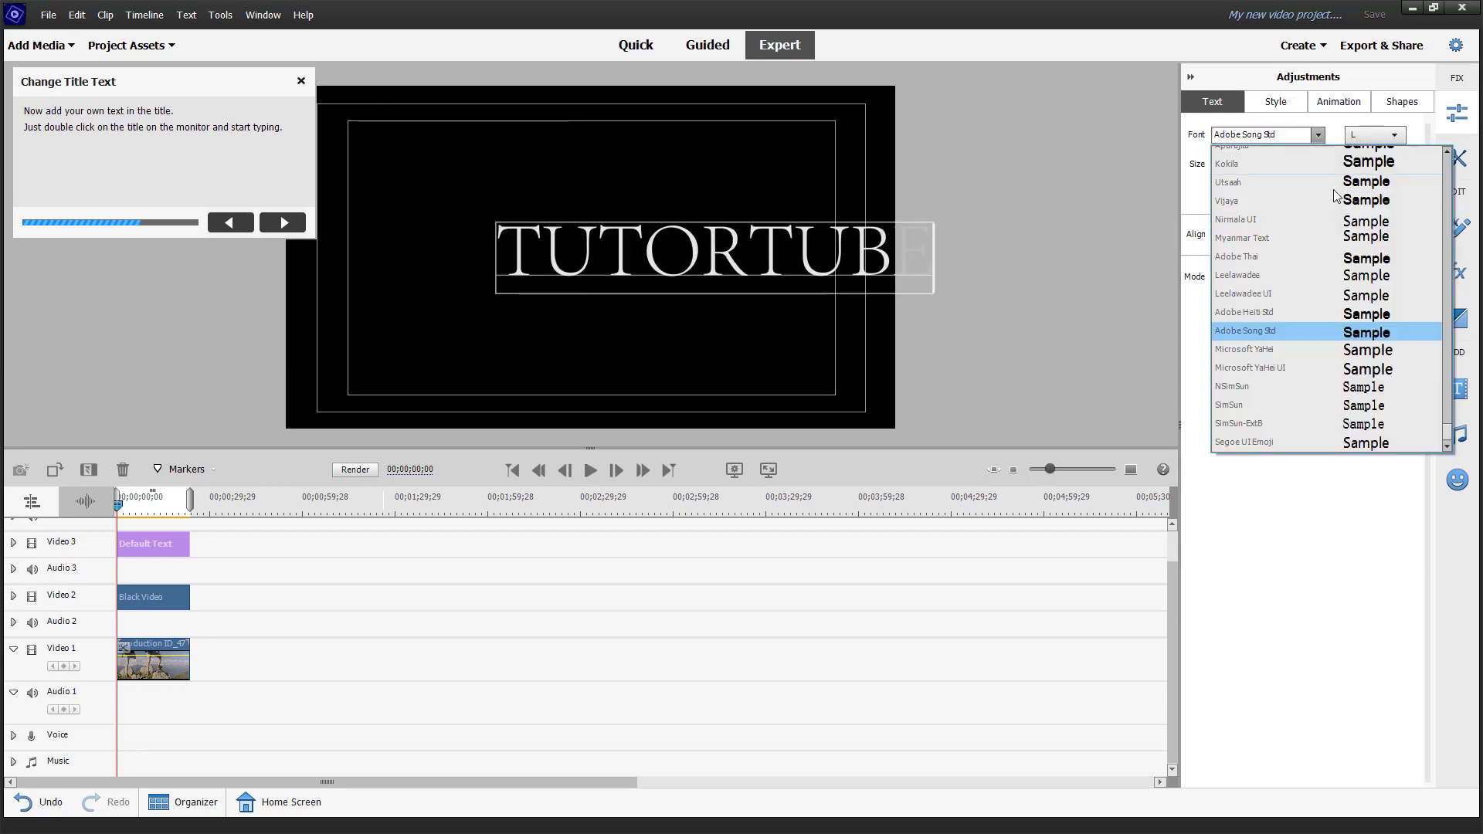
left_click(1383, 258)
left_click(1319, 136)
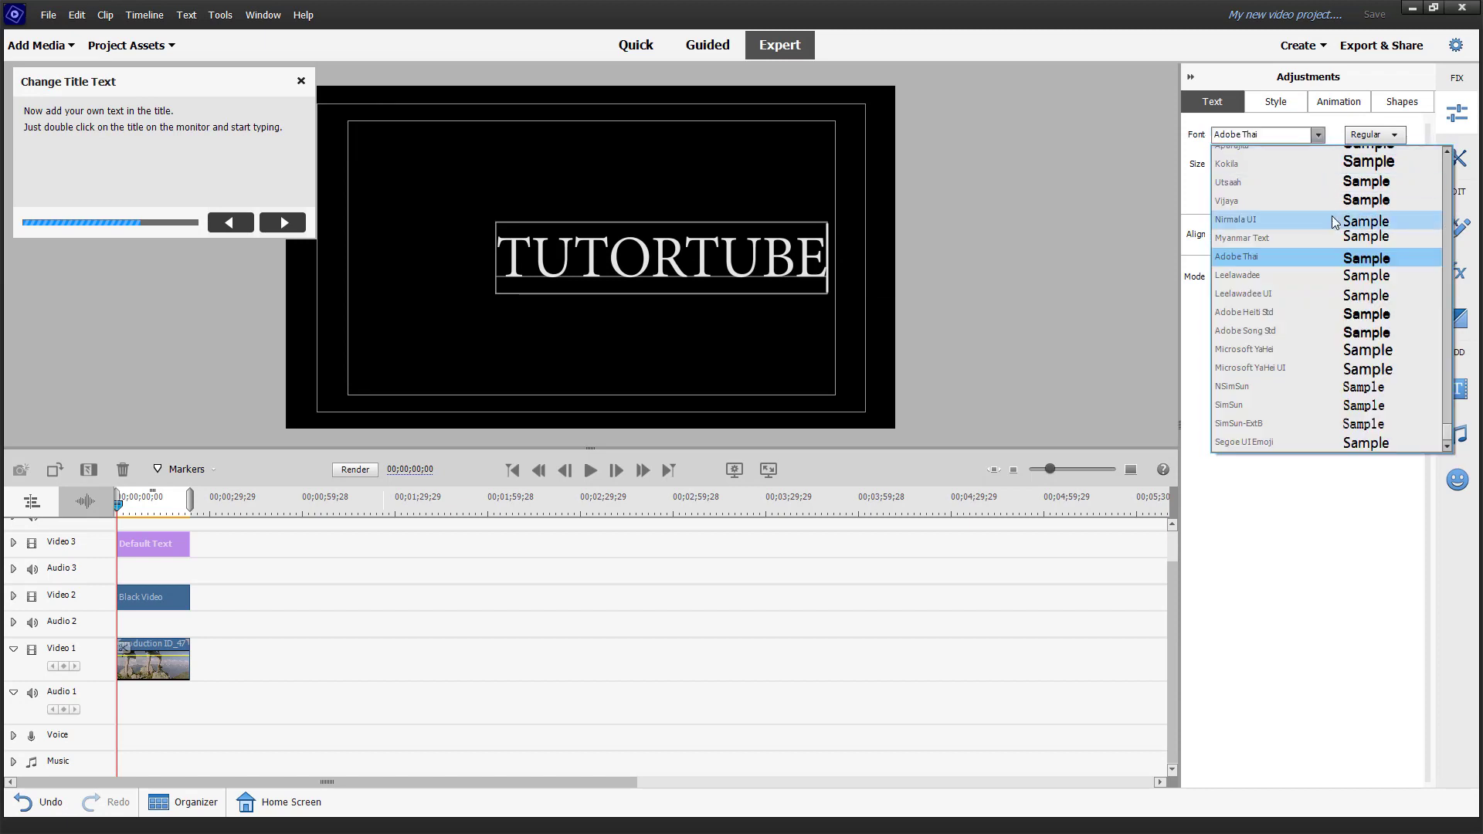
scroll(1365, 309, "up", 3)
left_click(1363, 317)
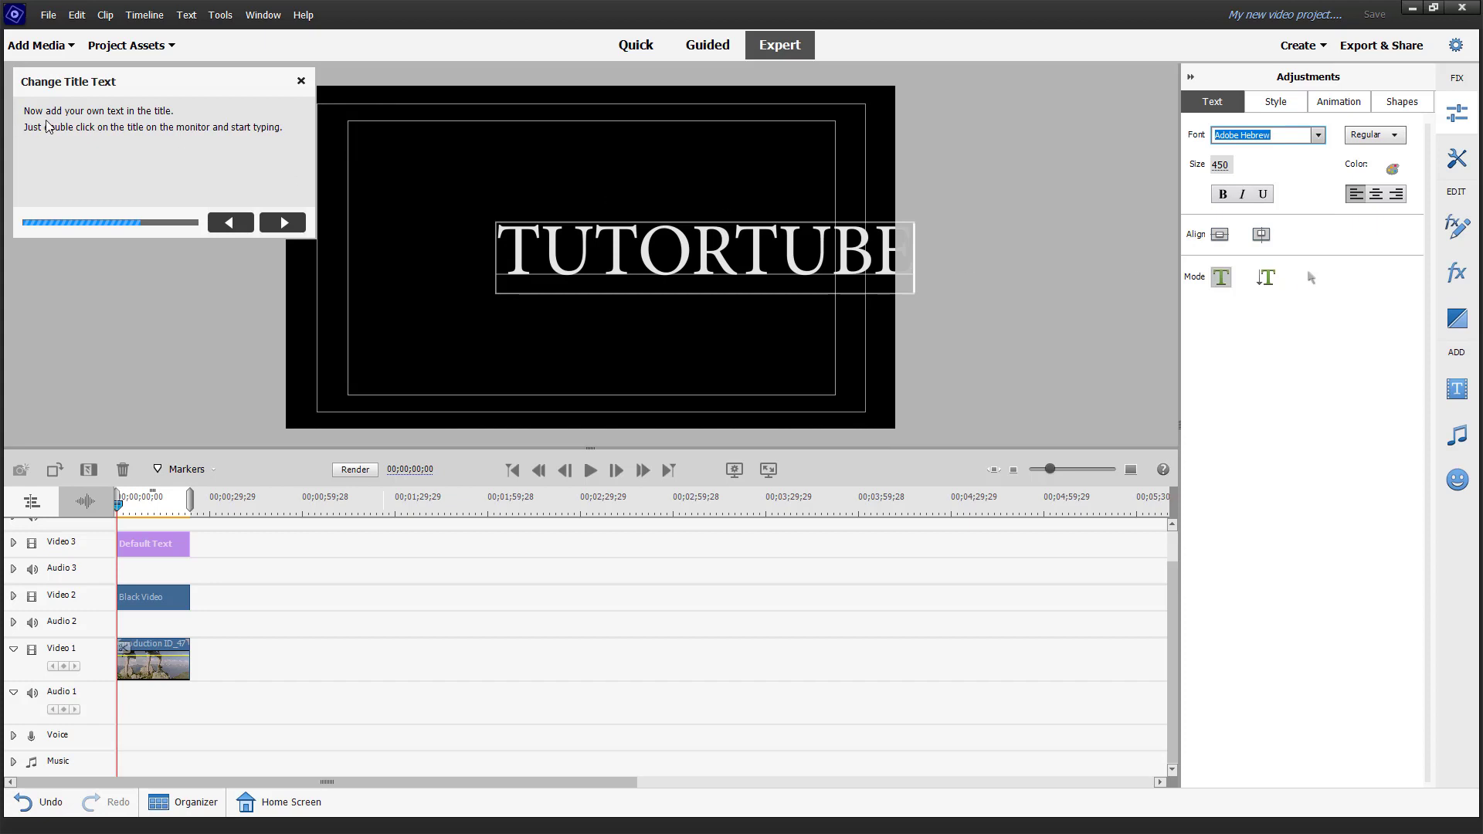
Advance the guide to the title properties and set the title's font to Arial
left_click(293, 226)
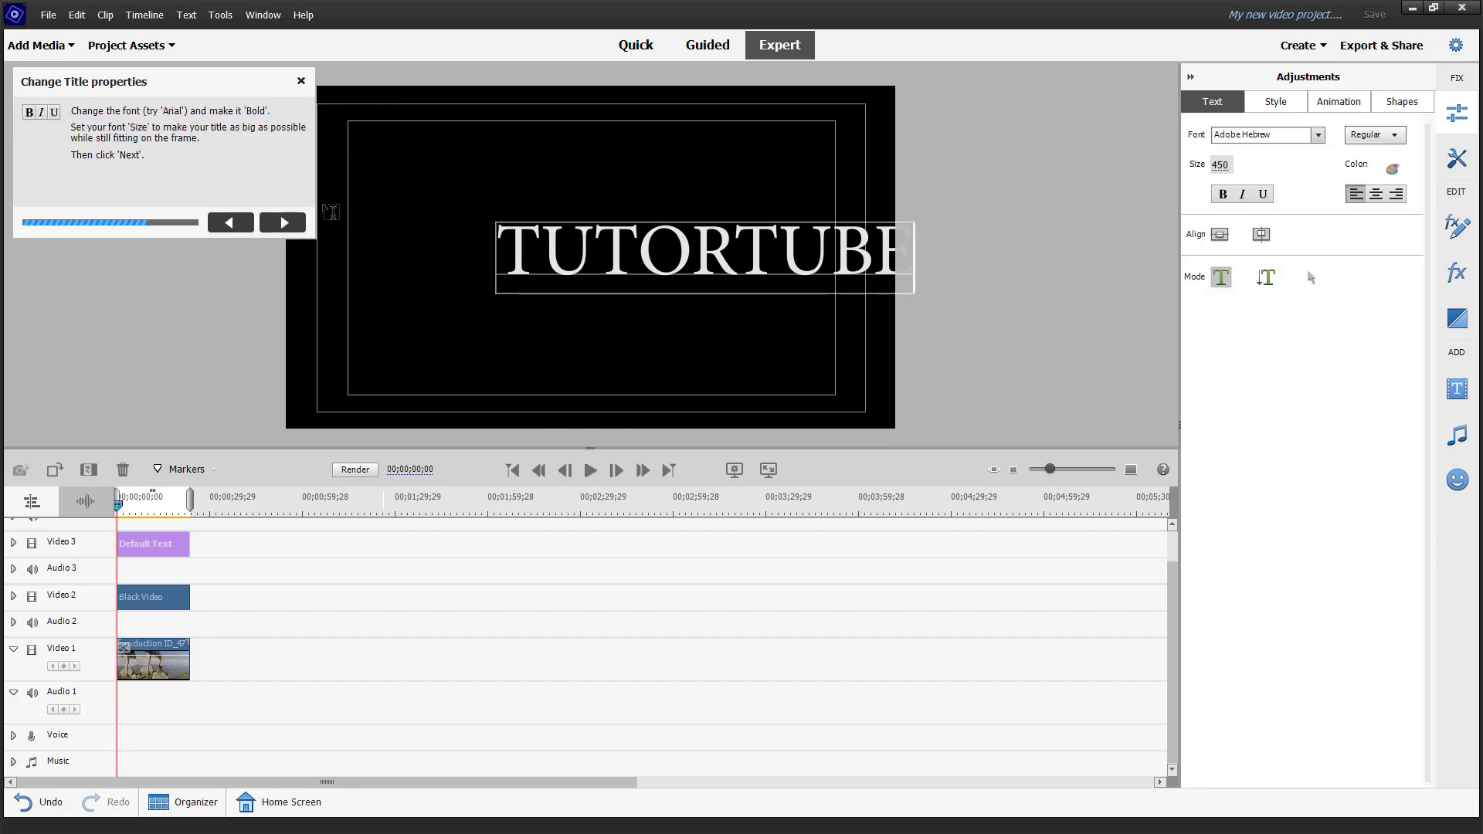
left_click(1318, 136)
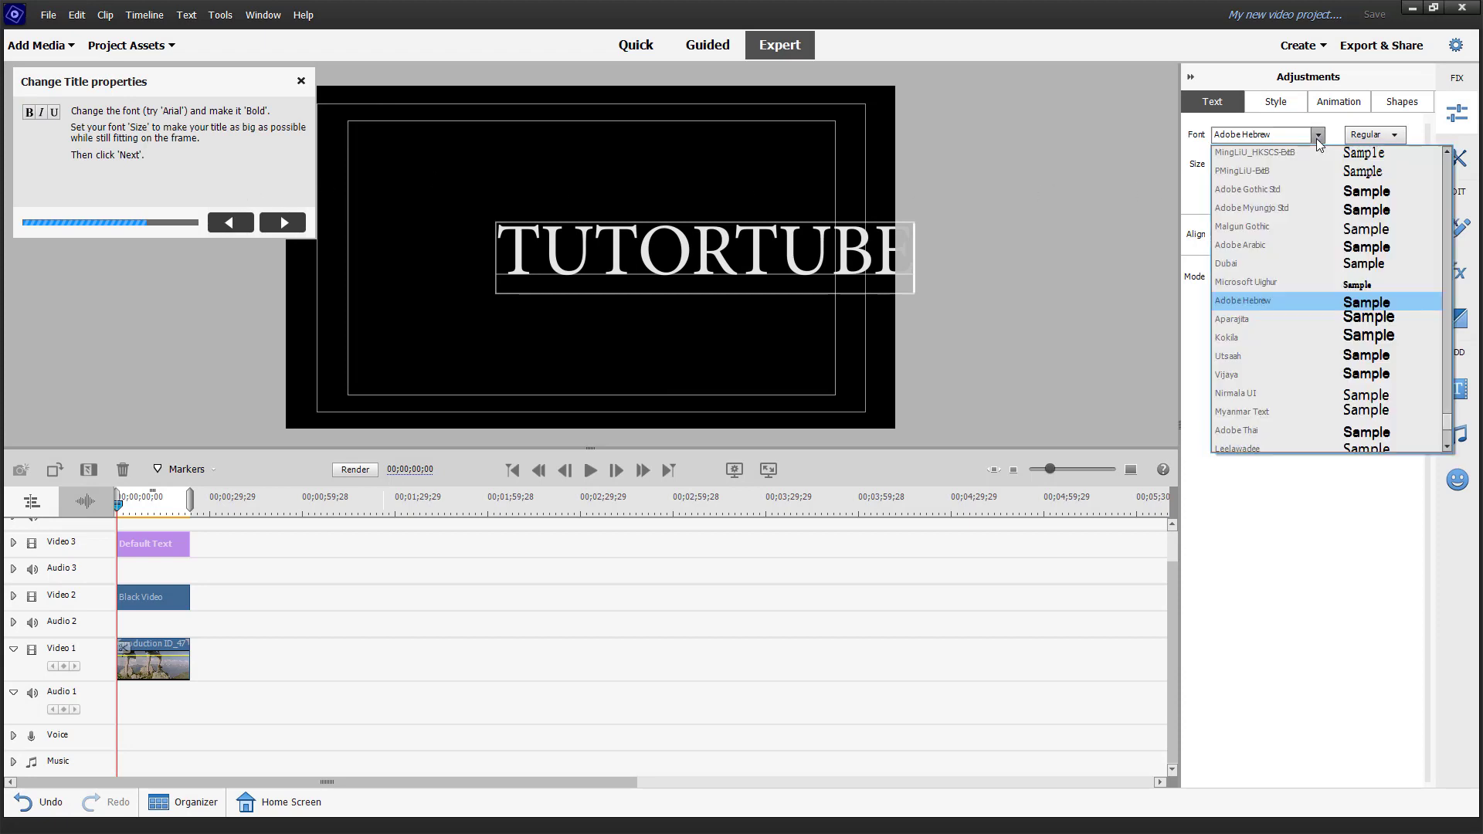
scroll(1327, 201, "down", 15)
scroll(1335, 208, "up", 10)
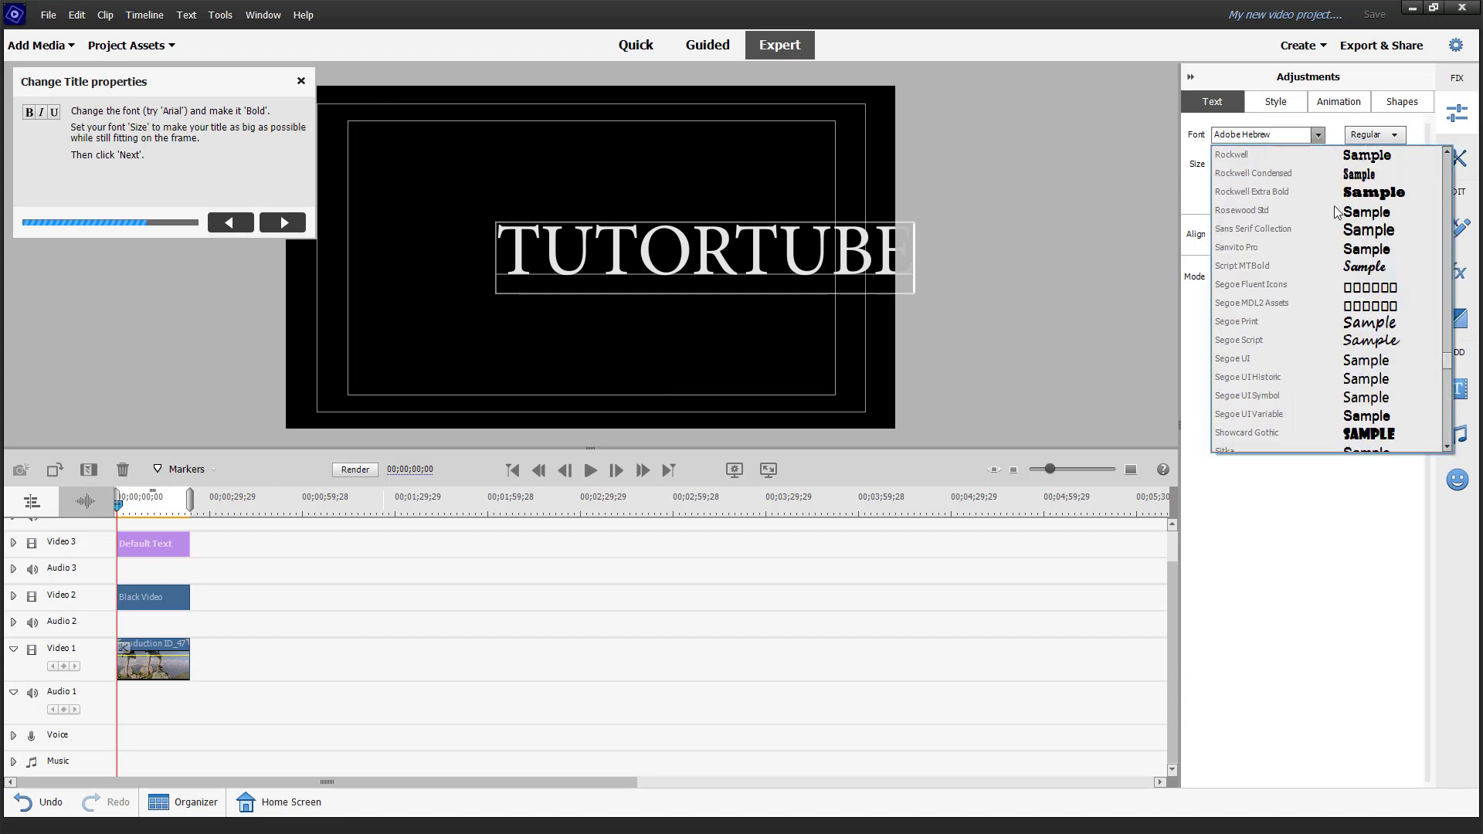
left_click_drag(1447, 347, 1439, 151)
left_click(1236, 247)
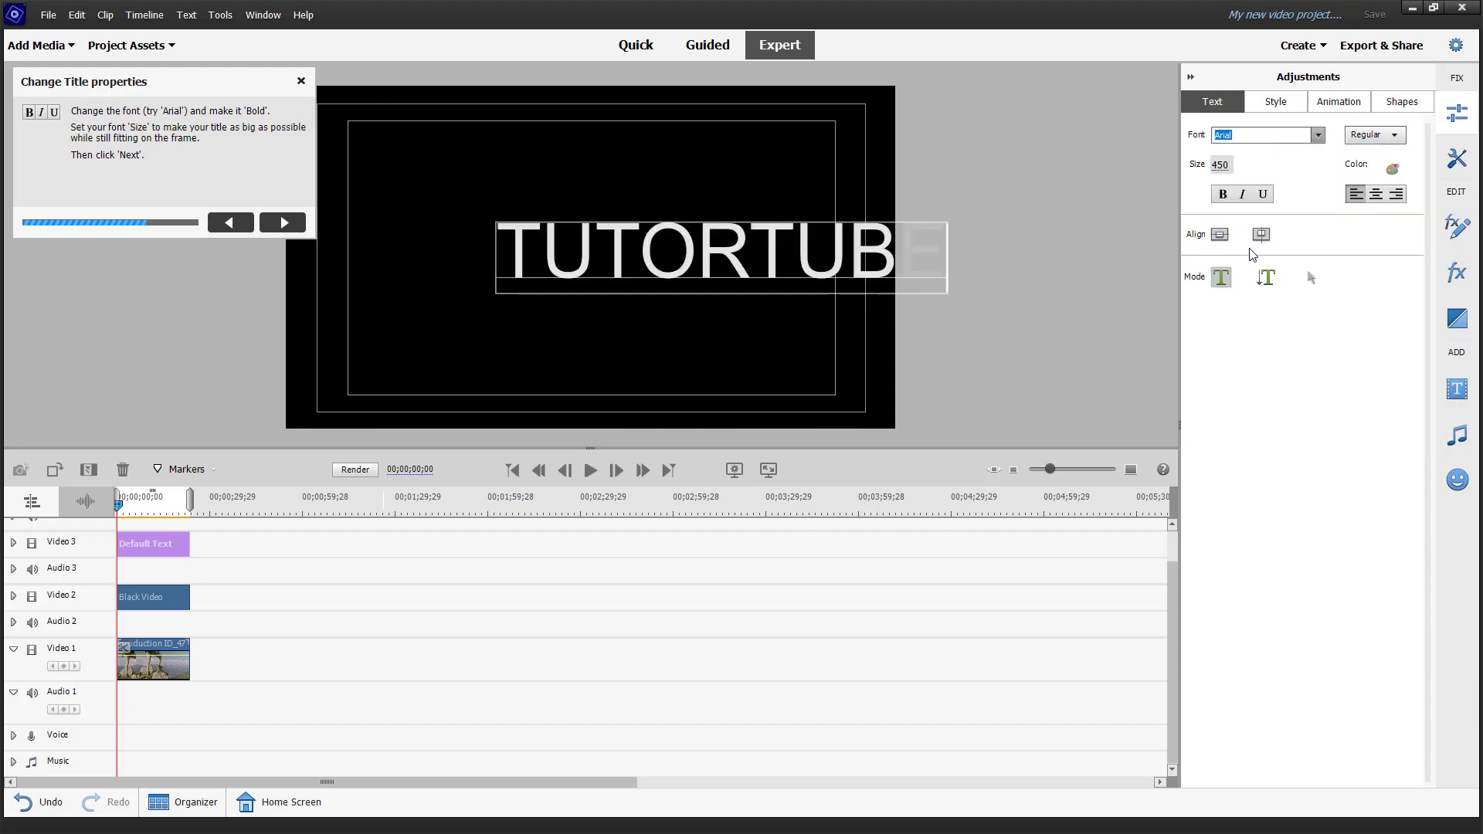
Set the TUTORTUBE title's font to Impact and advance the guide to the Track Matte Key effect
left_click(1319, 136)
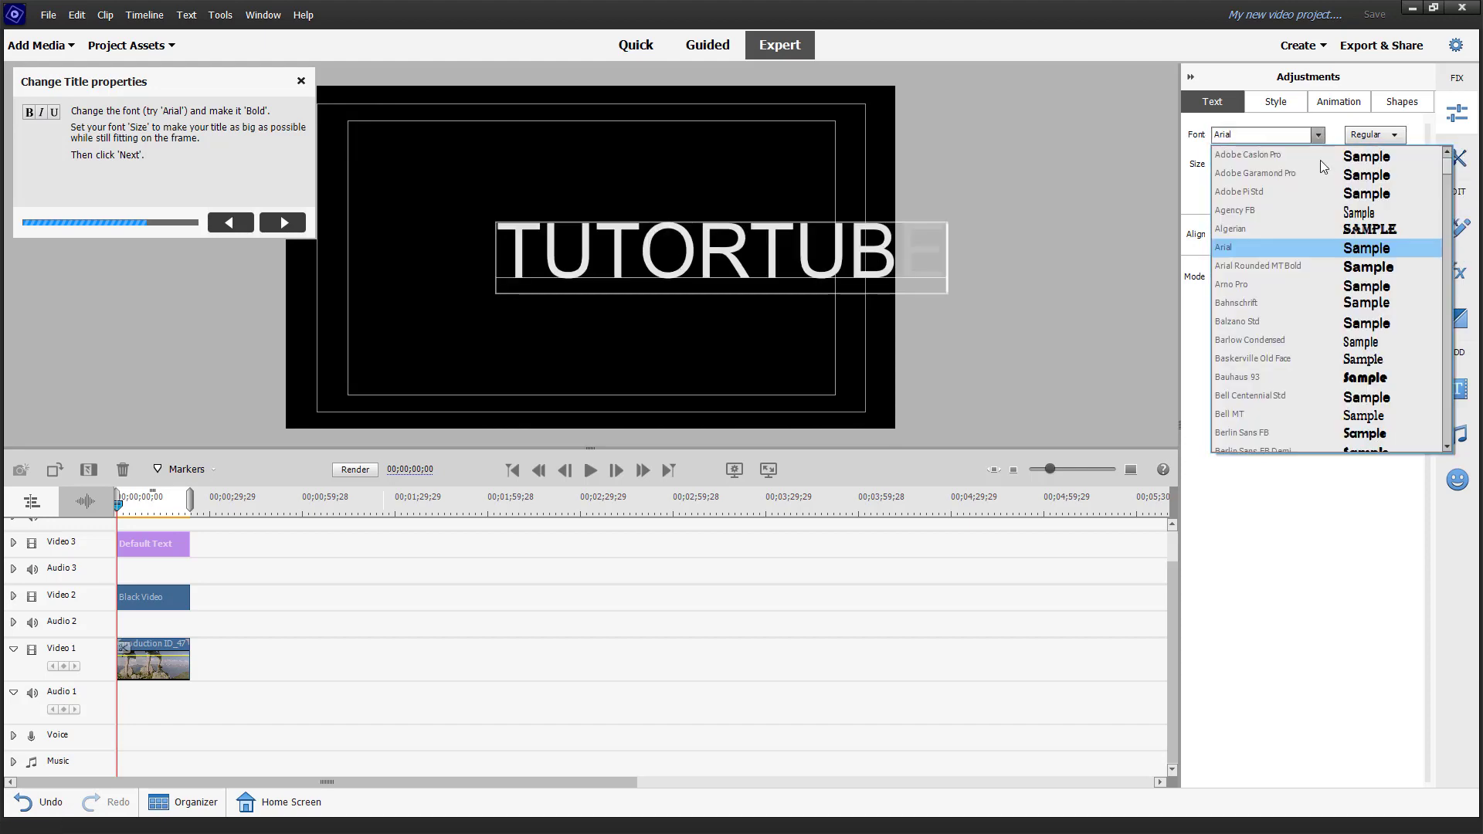
scroll(1378, 283, "down", 20)
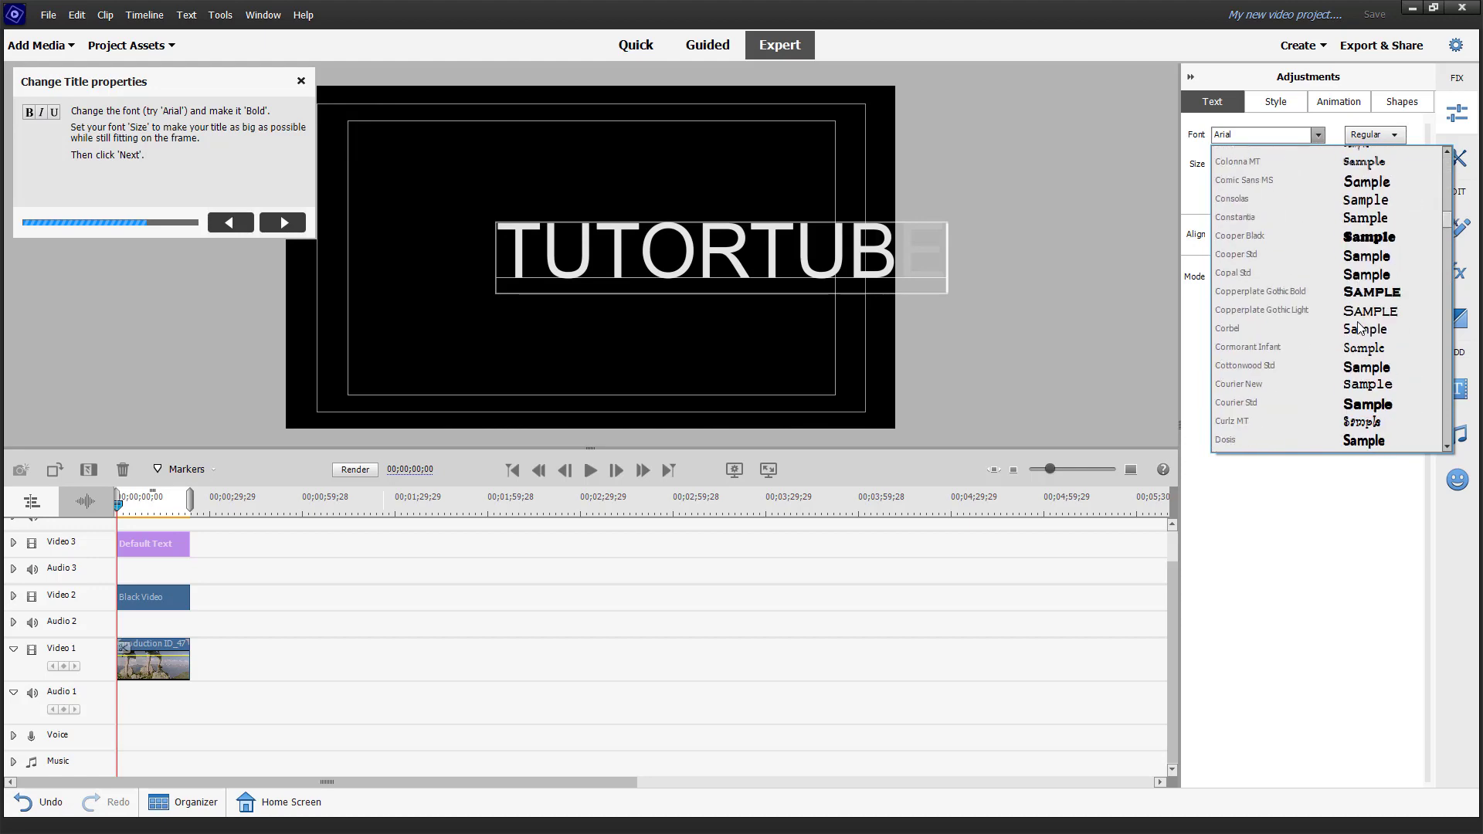
scroll(1359, 328, "down", 20)
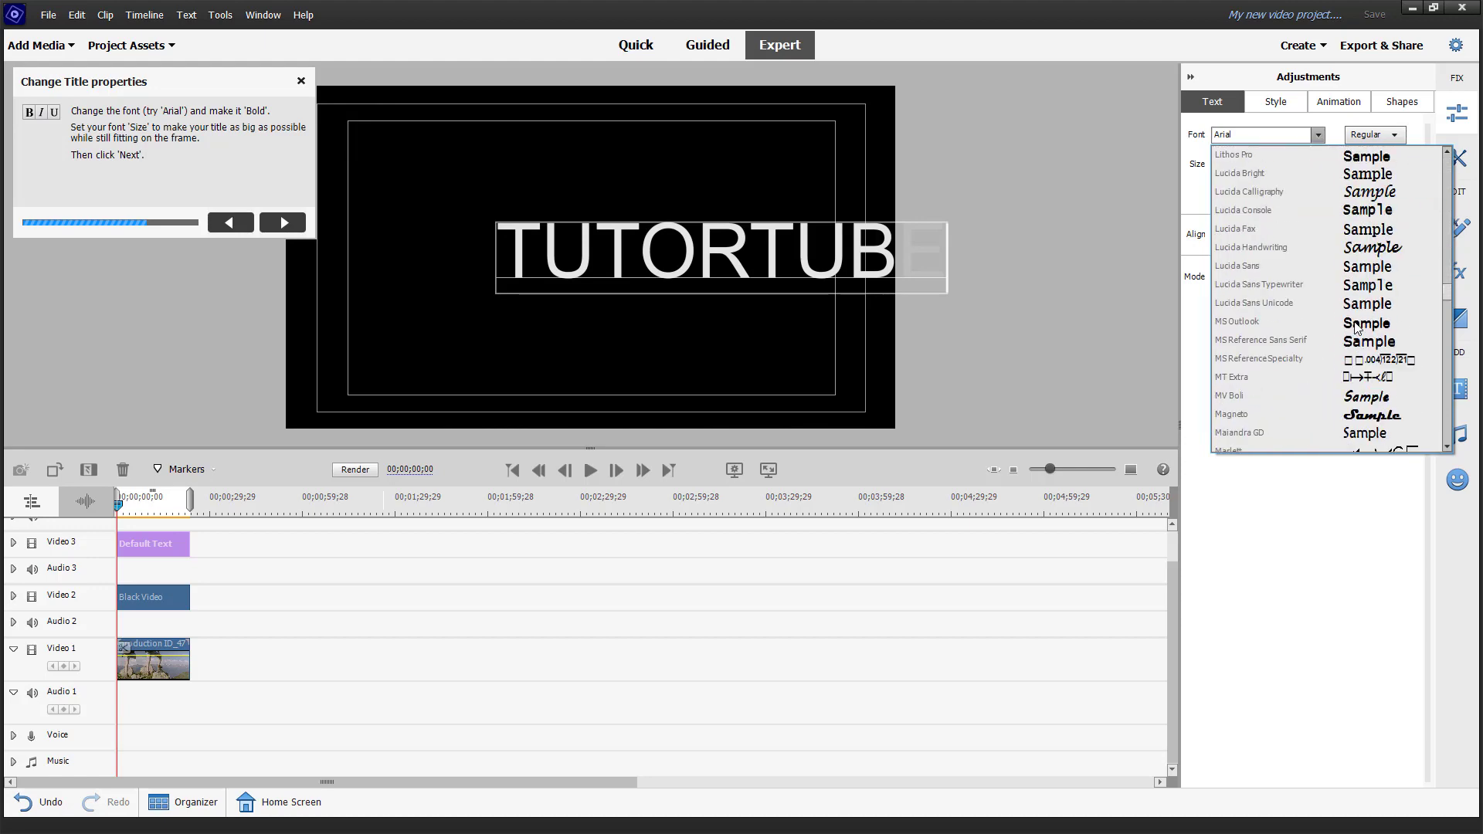
scroll(1357, 328, "down", 20)
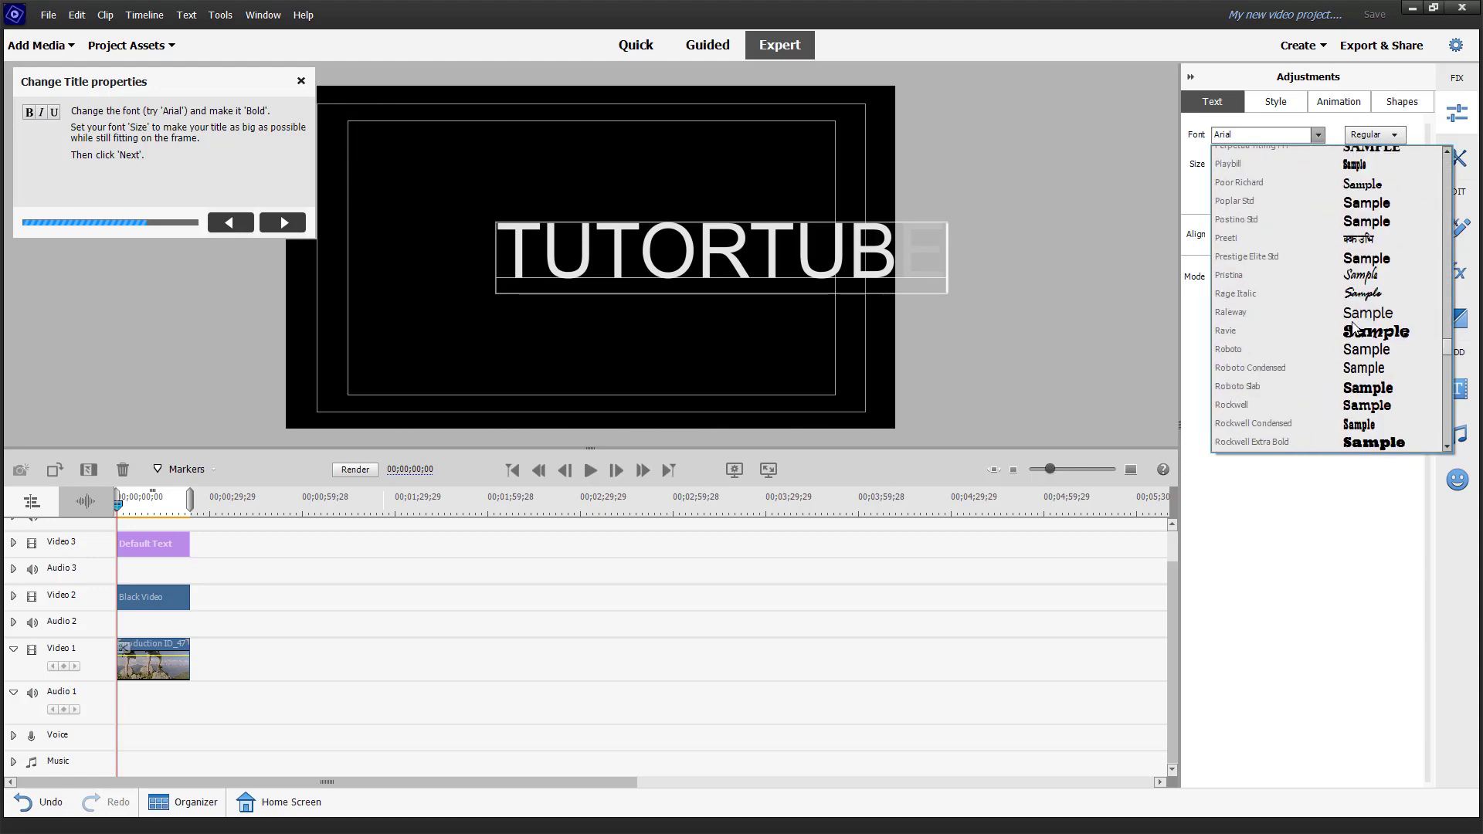
scroll(1353, 327, "up", 6)
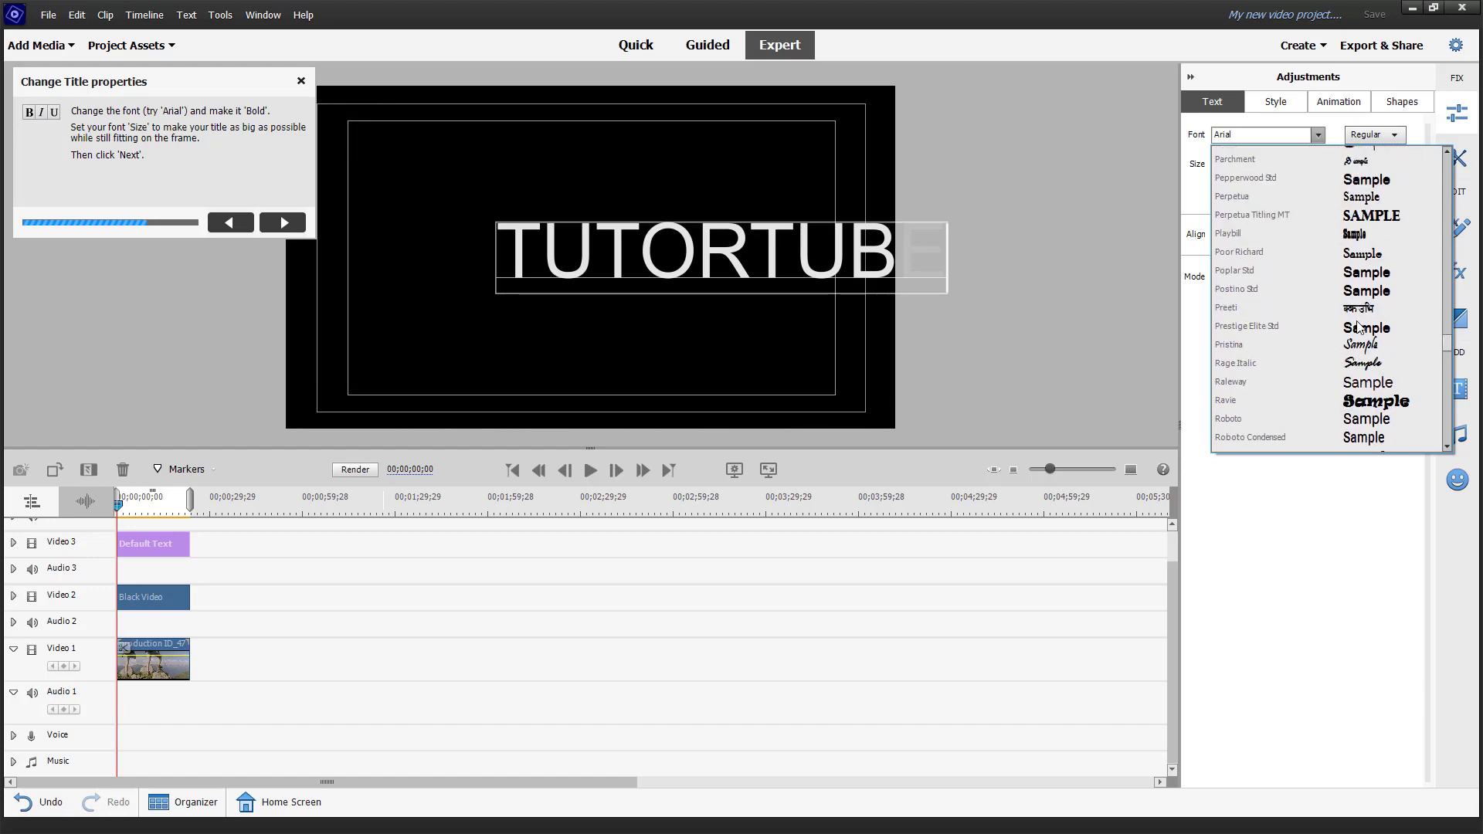
scroll(1380, 390, "up", 20)
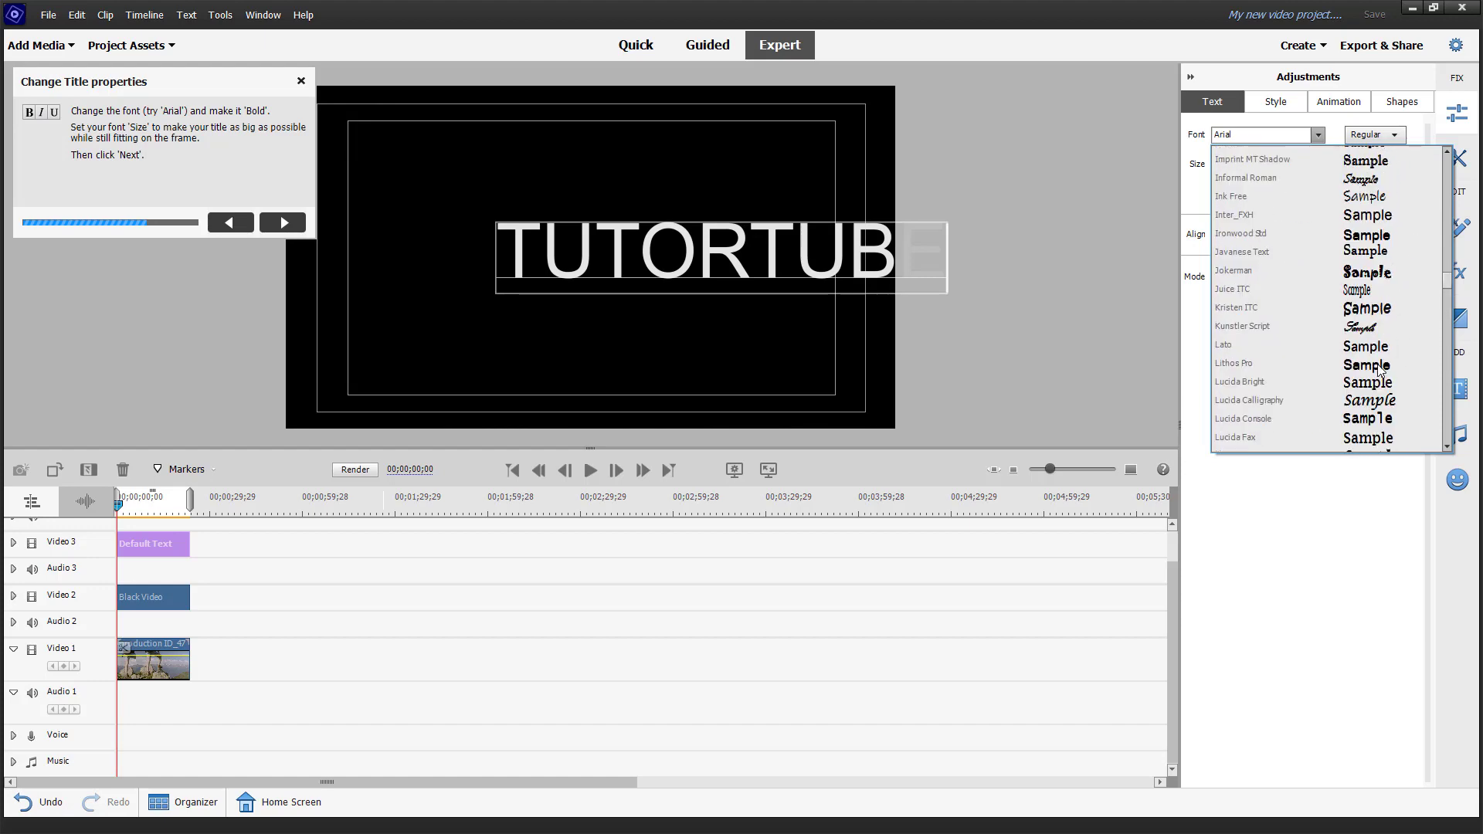
left_click(1368, 355)
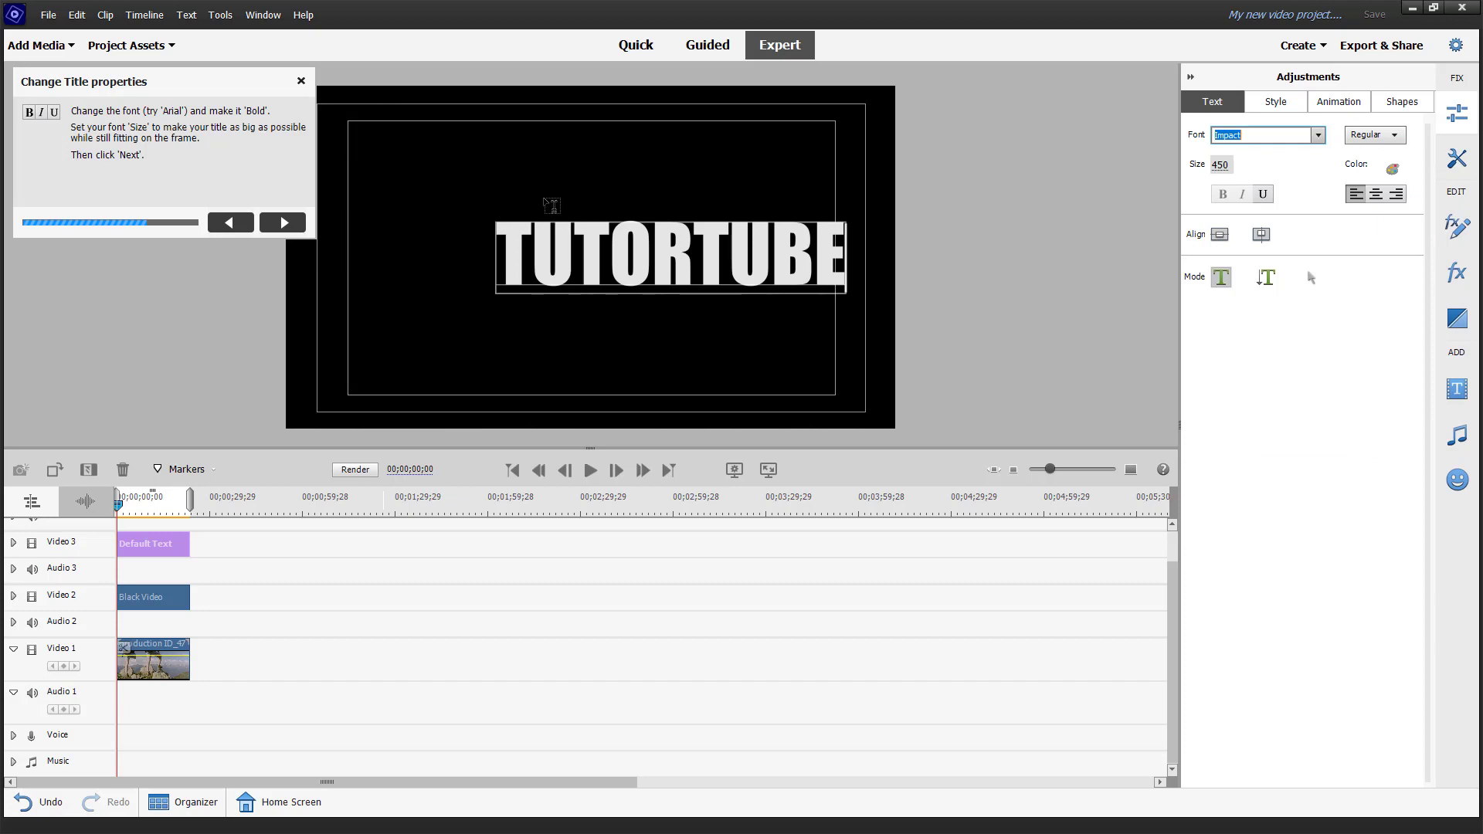
left_click(285, 224)
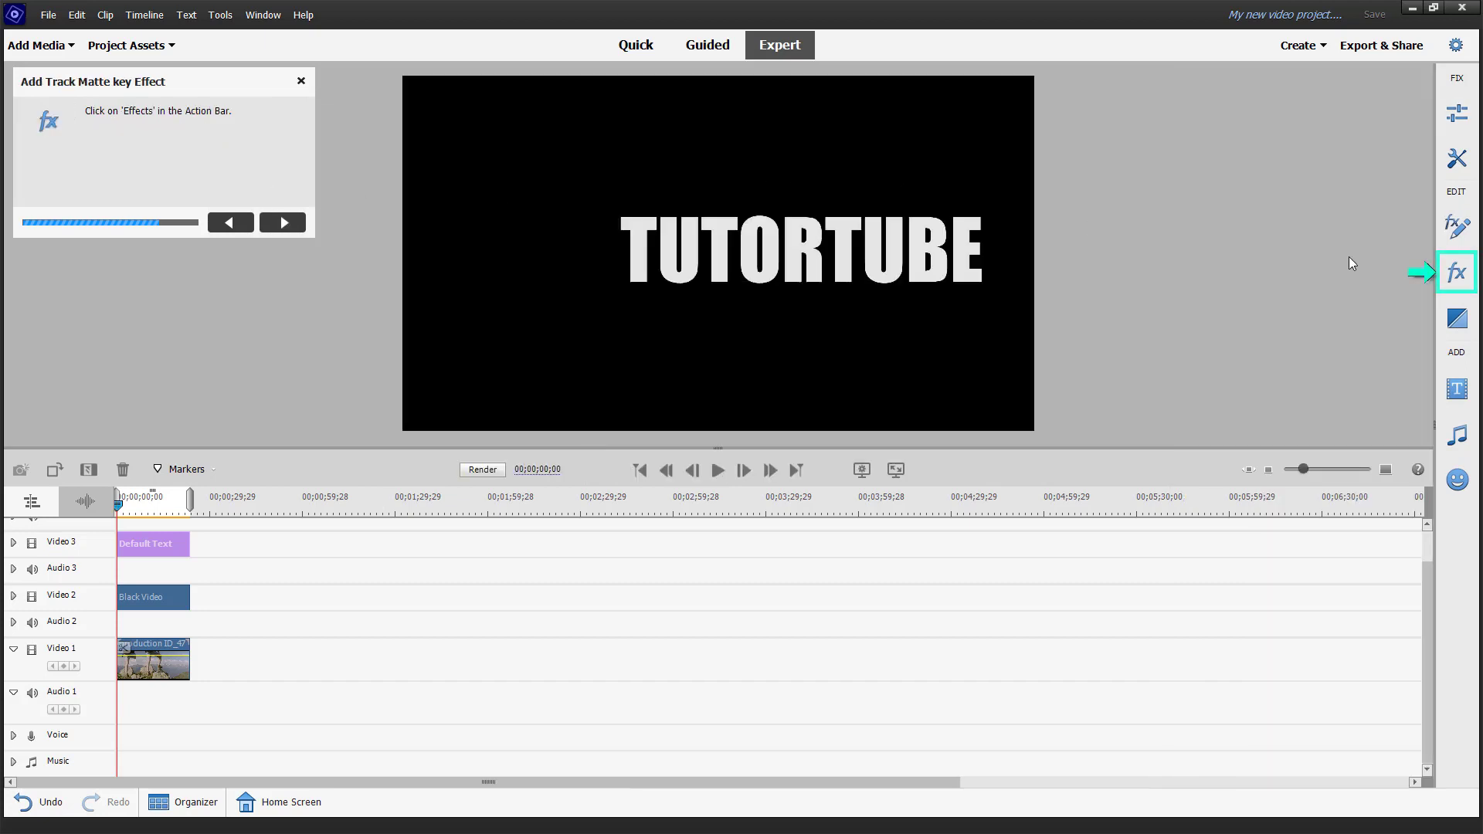
Search the video effects for "tra" and apply Track Matte Key to the Black Video clip on Video 2
left_click(1458, 275)
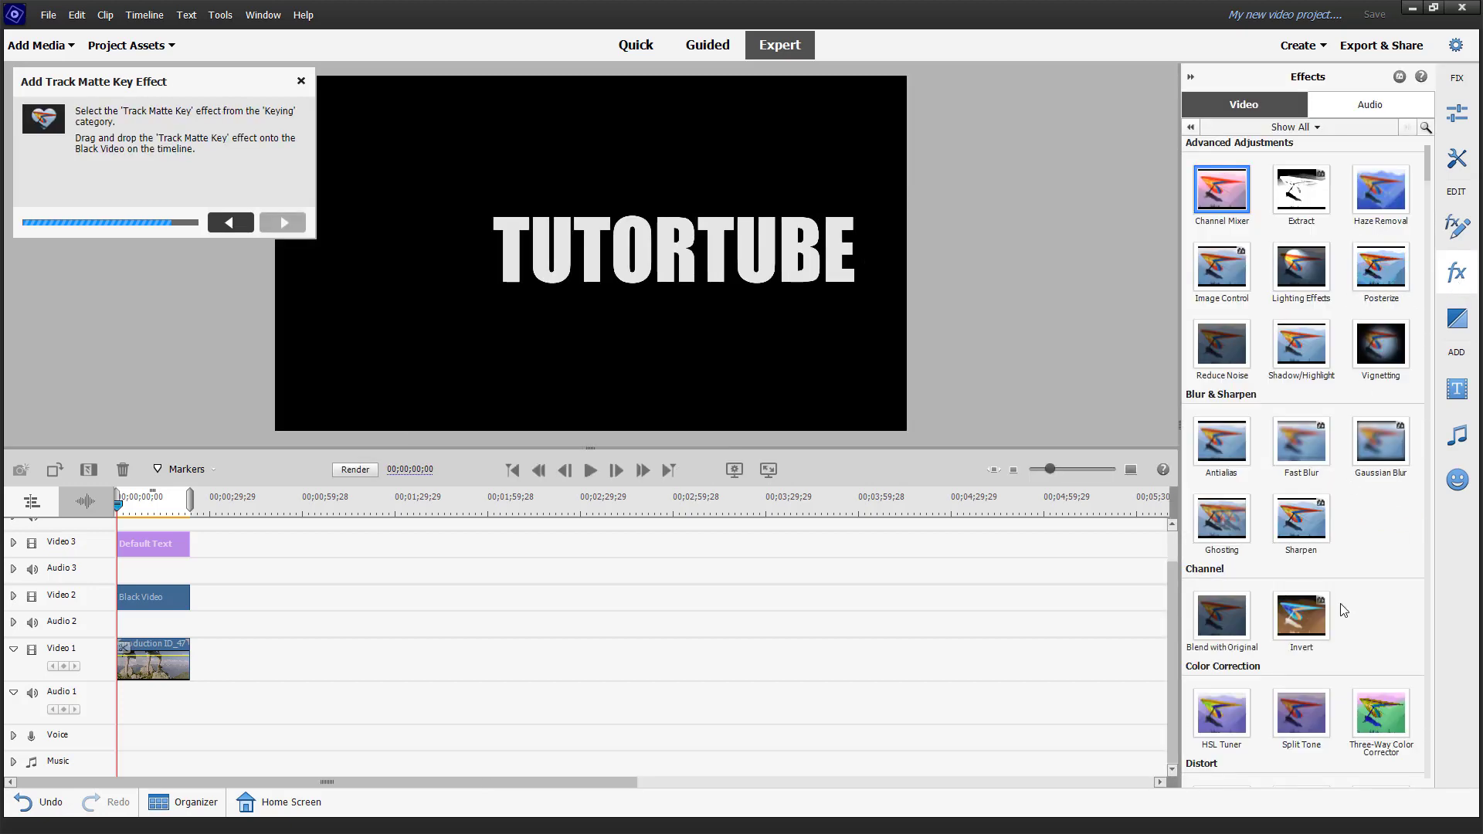
left_click(1305, 525)
scroll(1314, 243, "down", 8)
scroll(1313, 243, "down", 6)
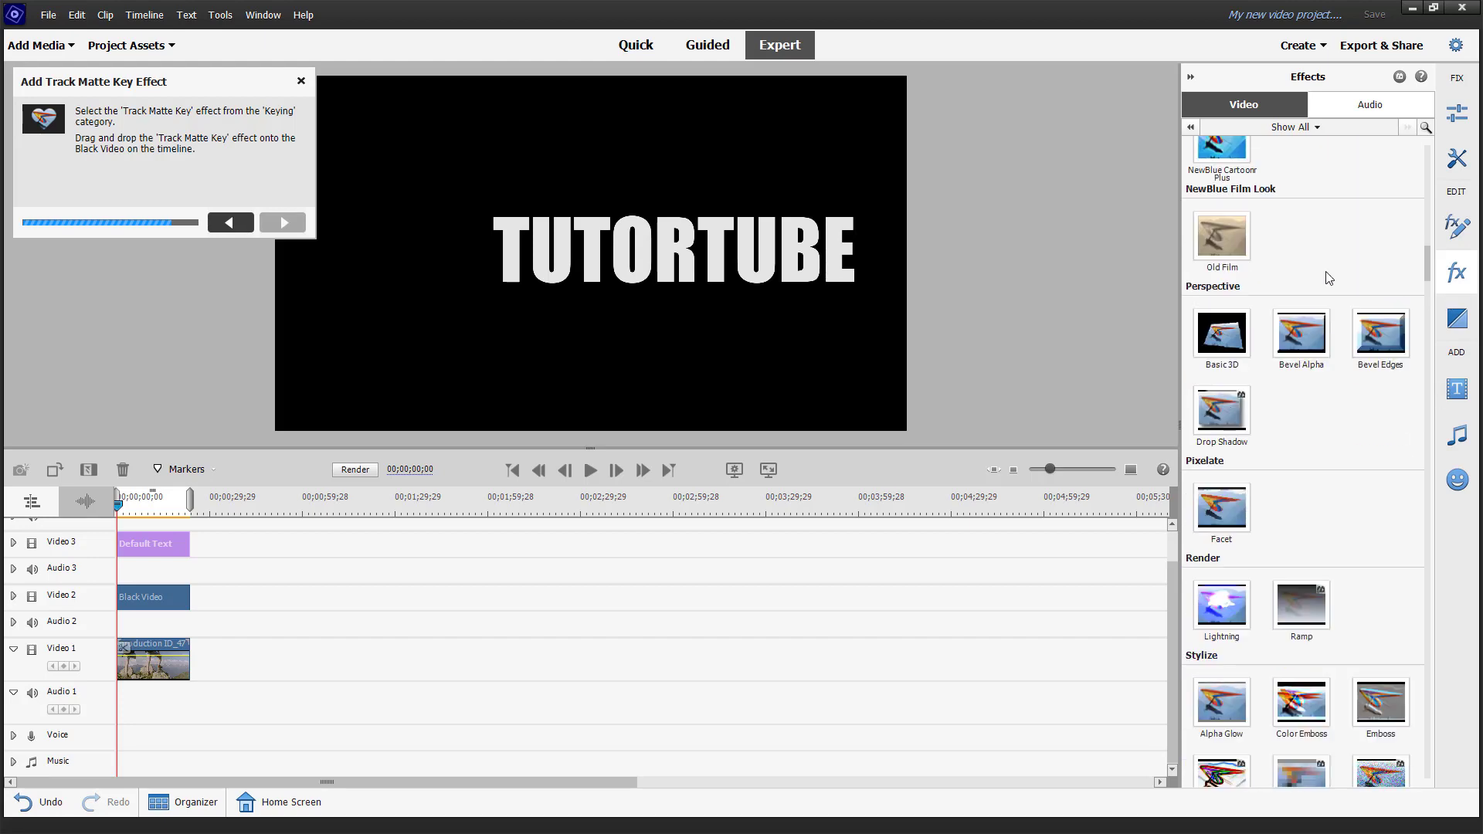
scroll(1328, 193, "up", 8)
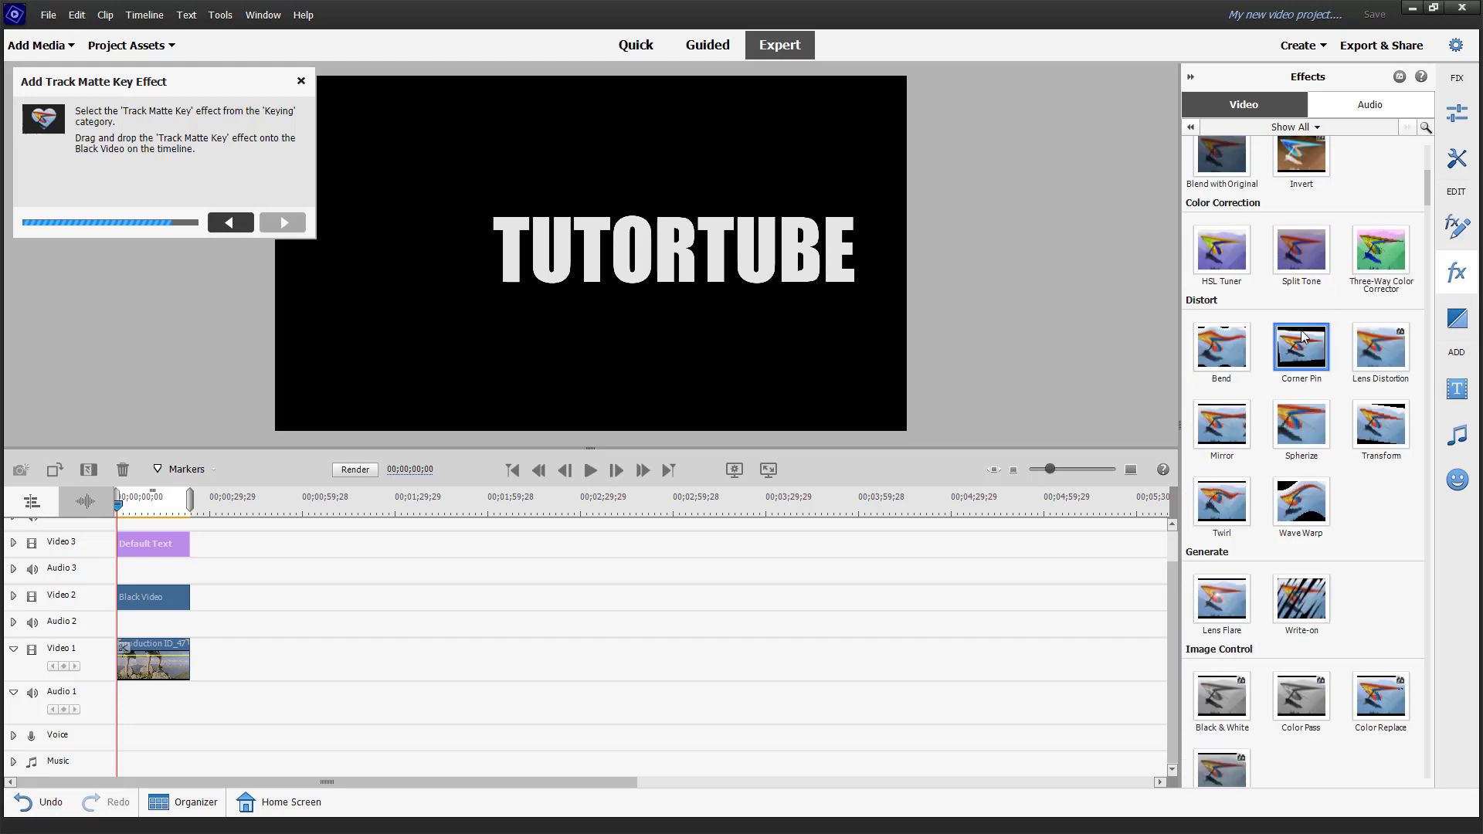
scroll(1298, 509, "up", 5)
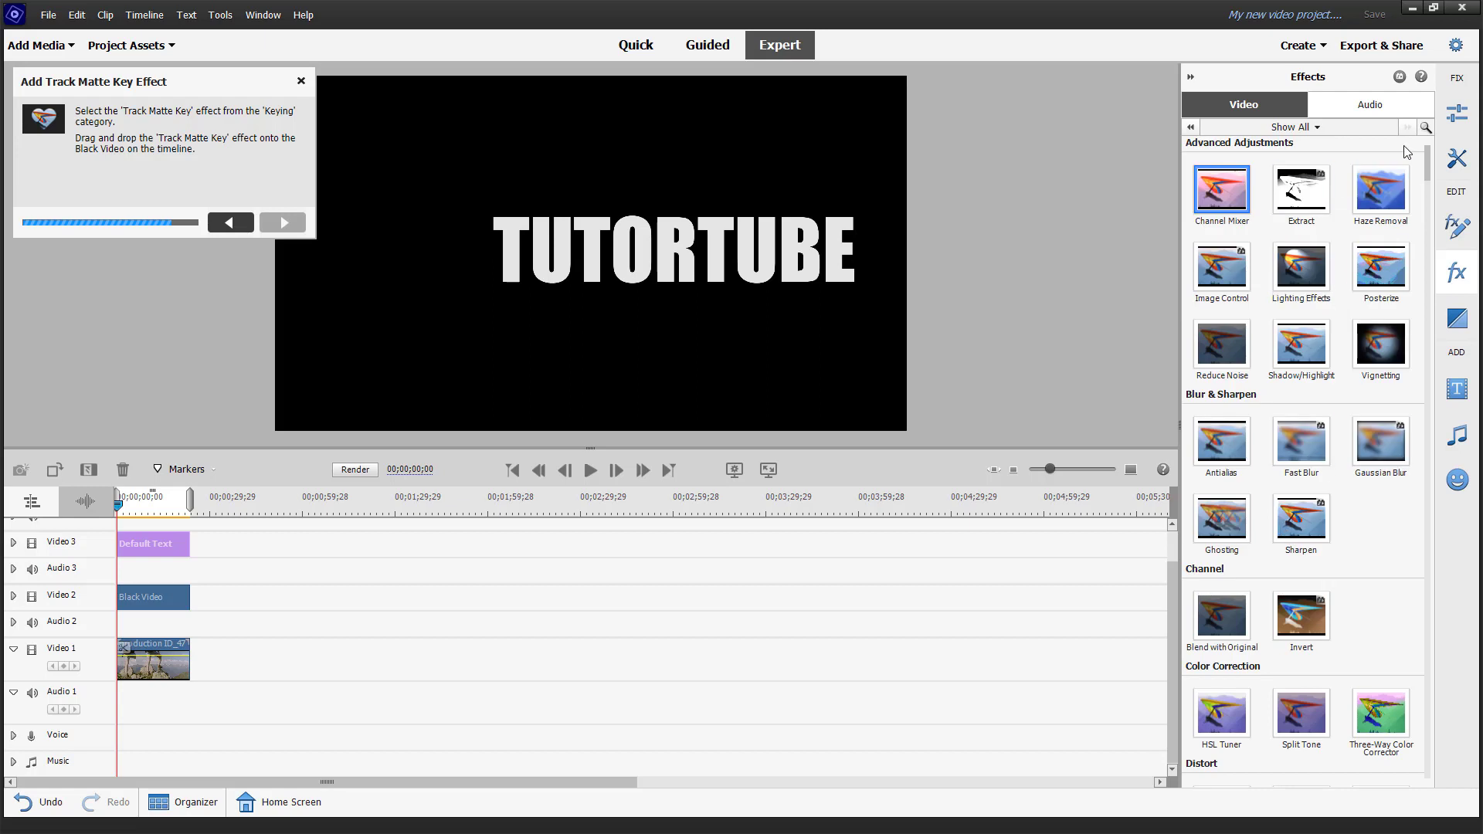
left_click(1430, 126)
type("tra")
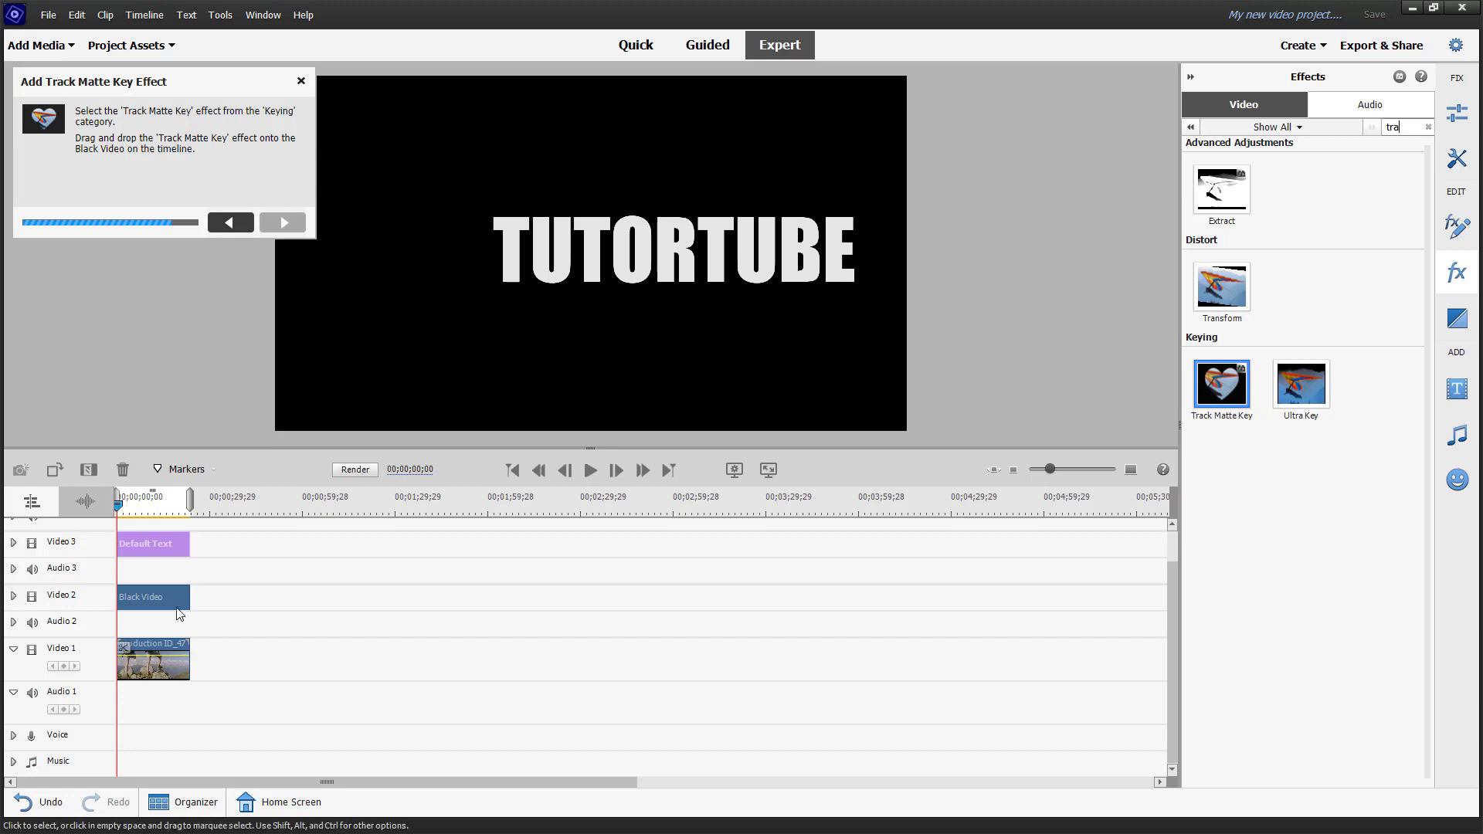
left_click_drag(1229, 402, 264, 598)
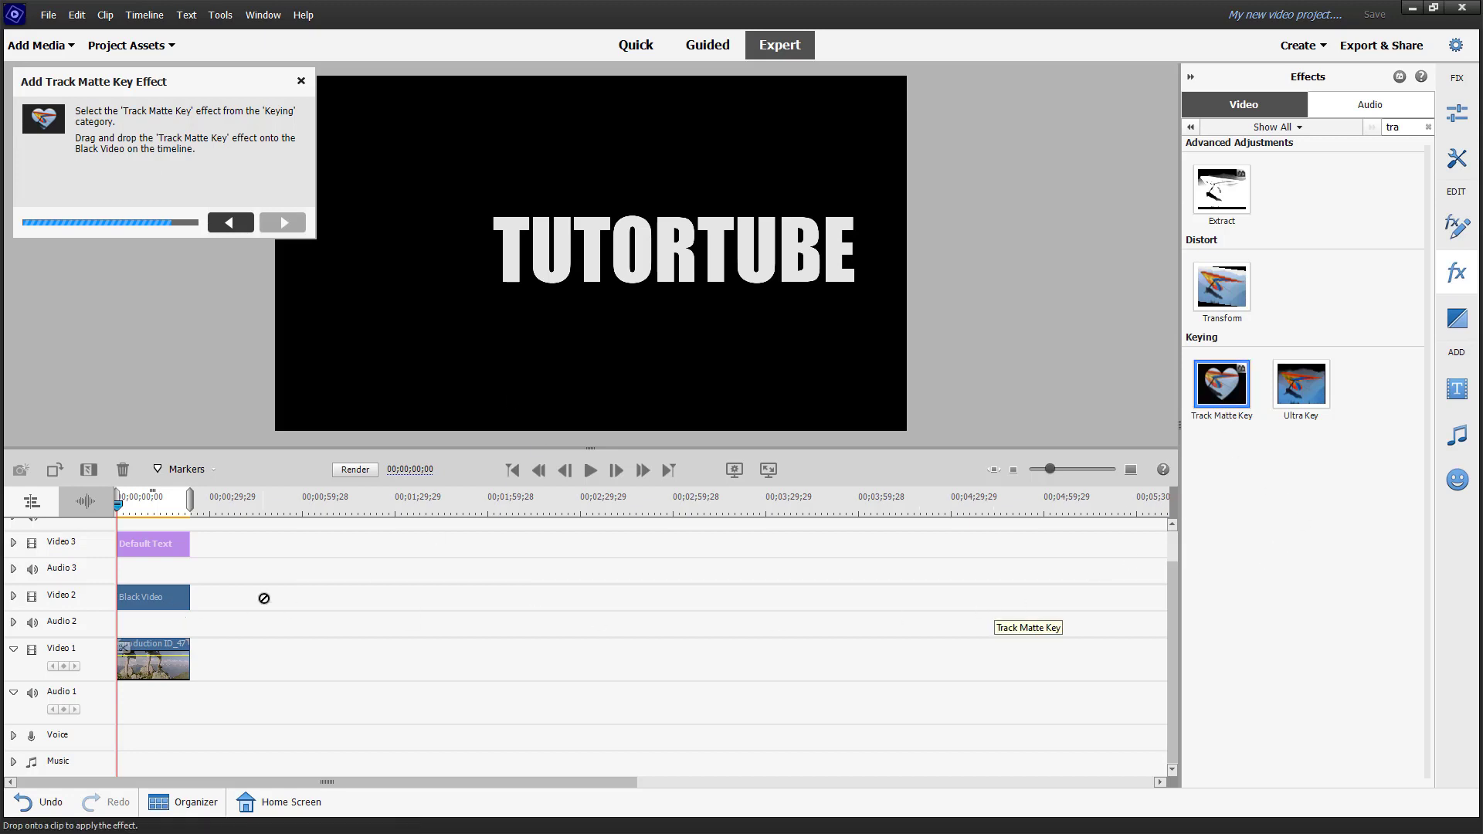
left_click_drag(167, 600, 165, 599)
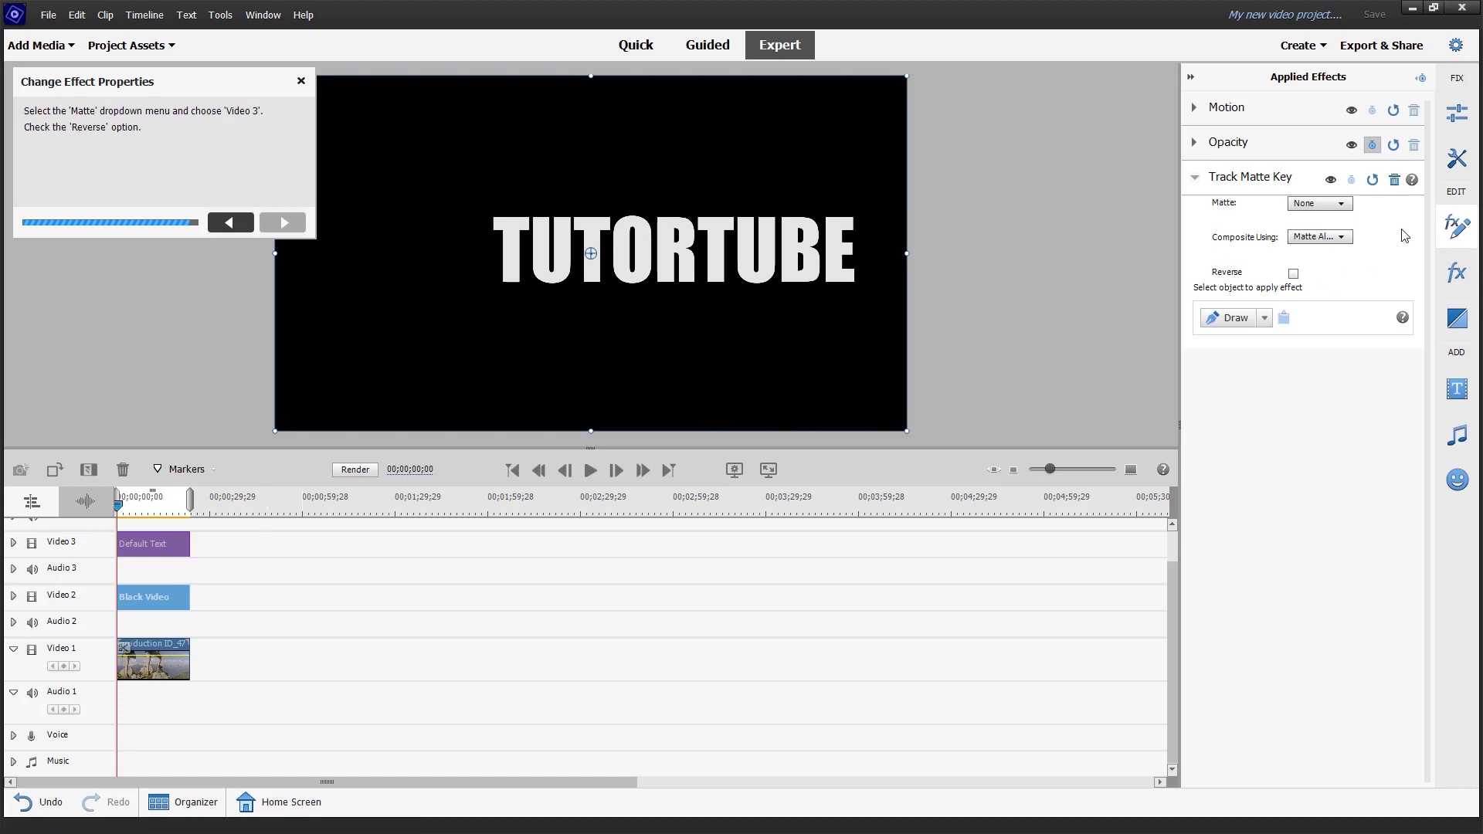
Set the Track Matte Key's matte to Video 3, enable Reverse, and finish the guided edit
left_click(1338, 203)
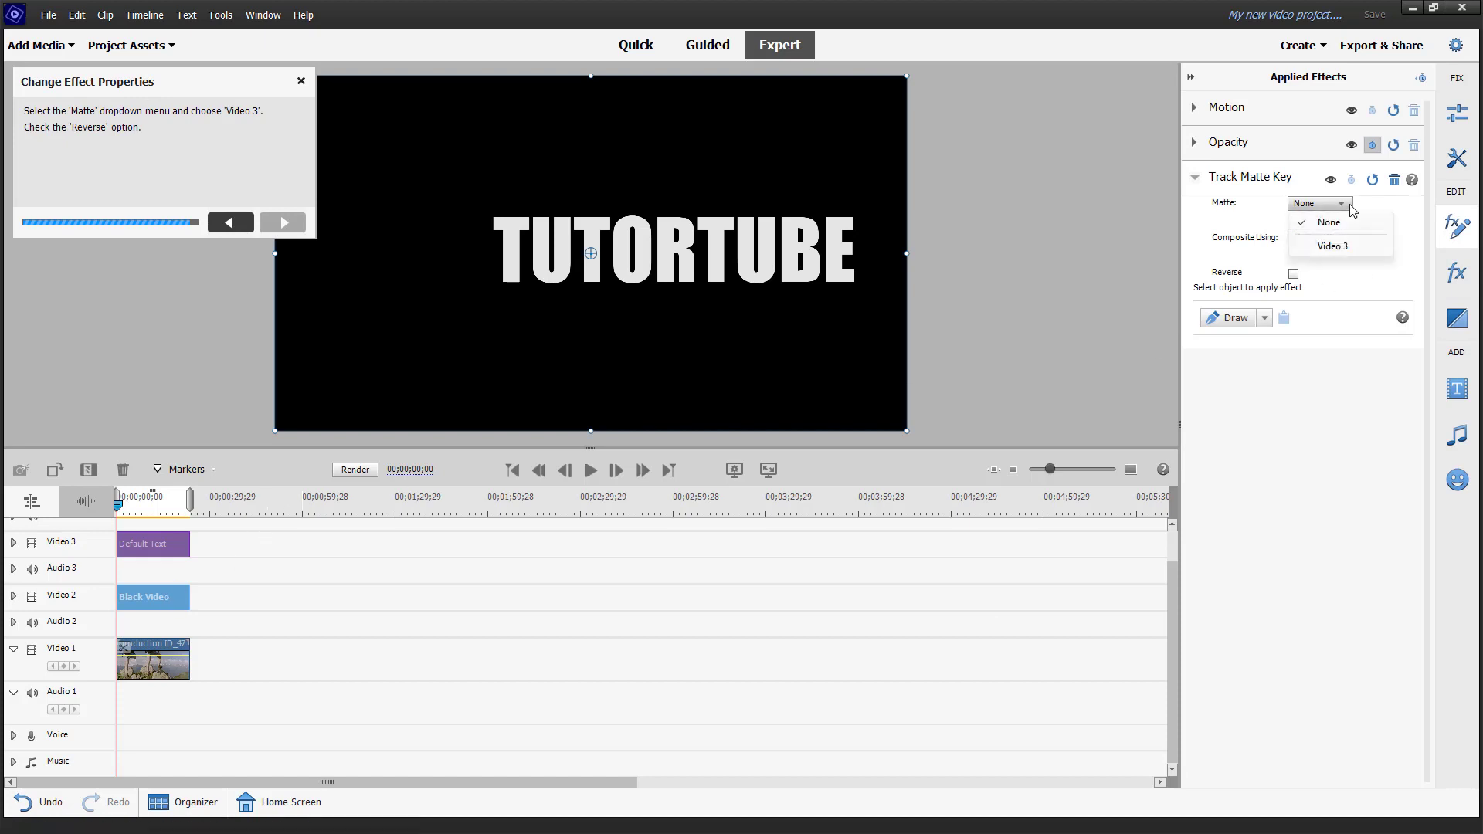
left_click(1331, 247)
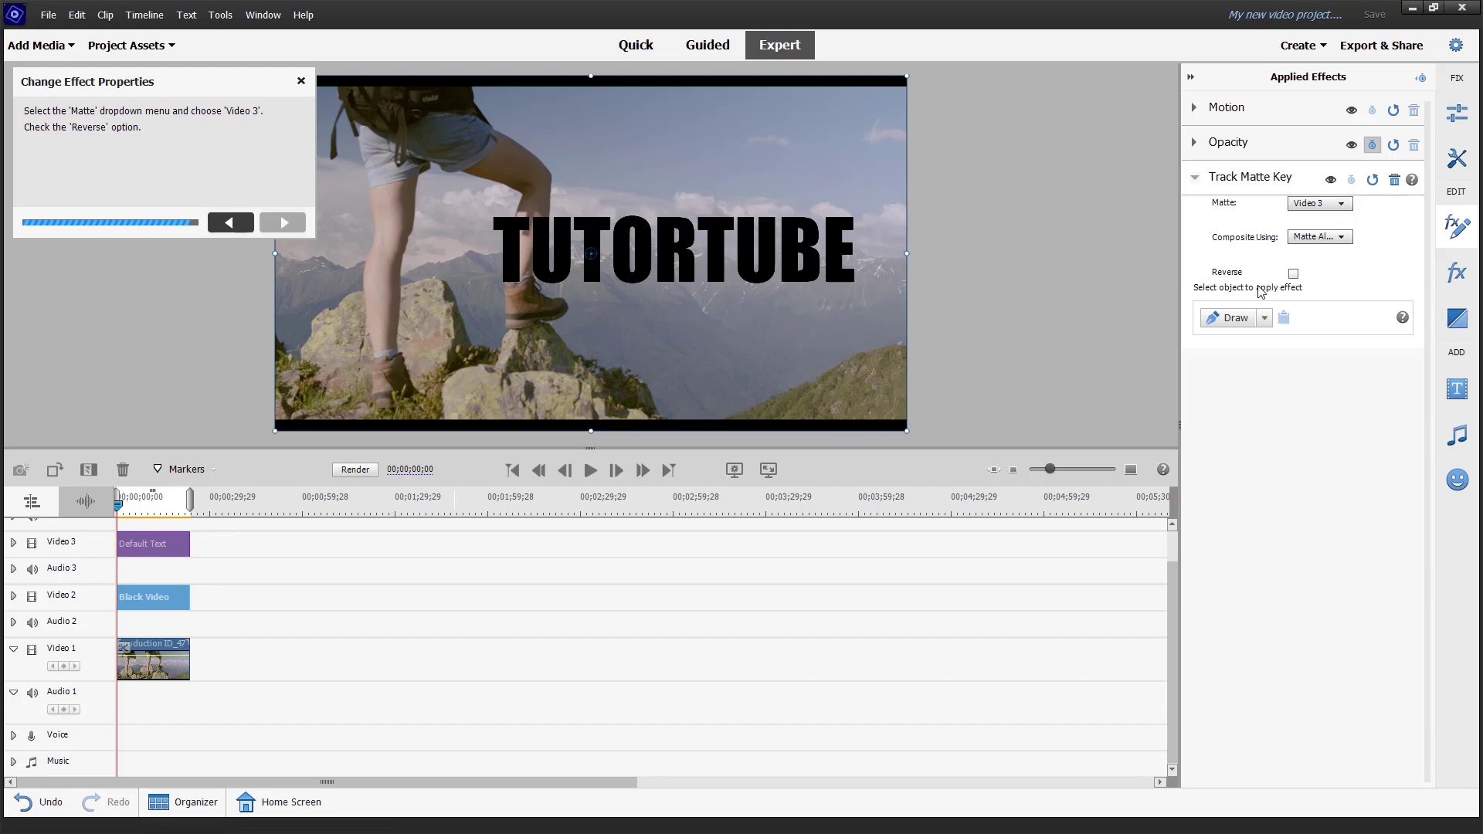
left_click(1294, 274)
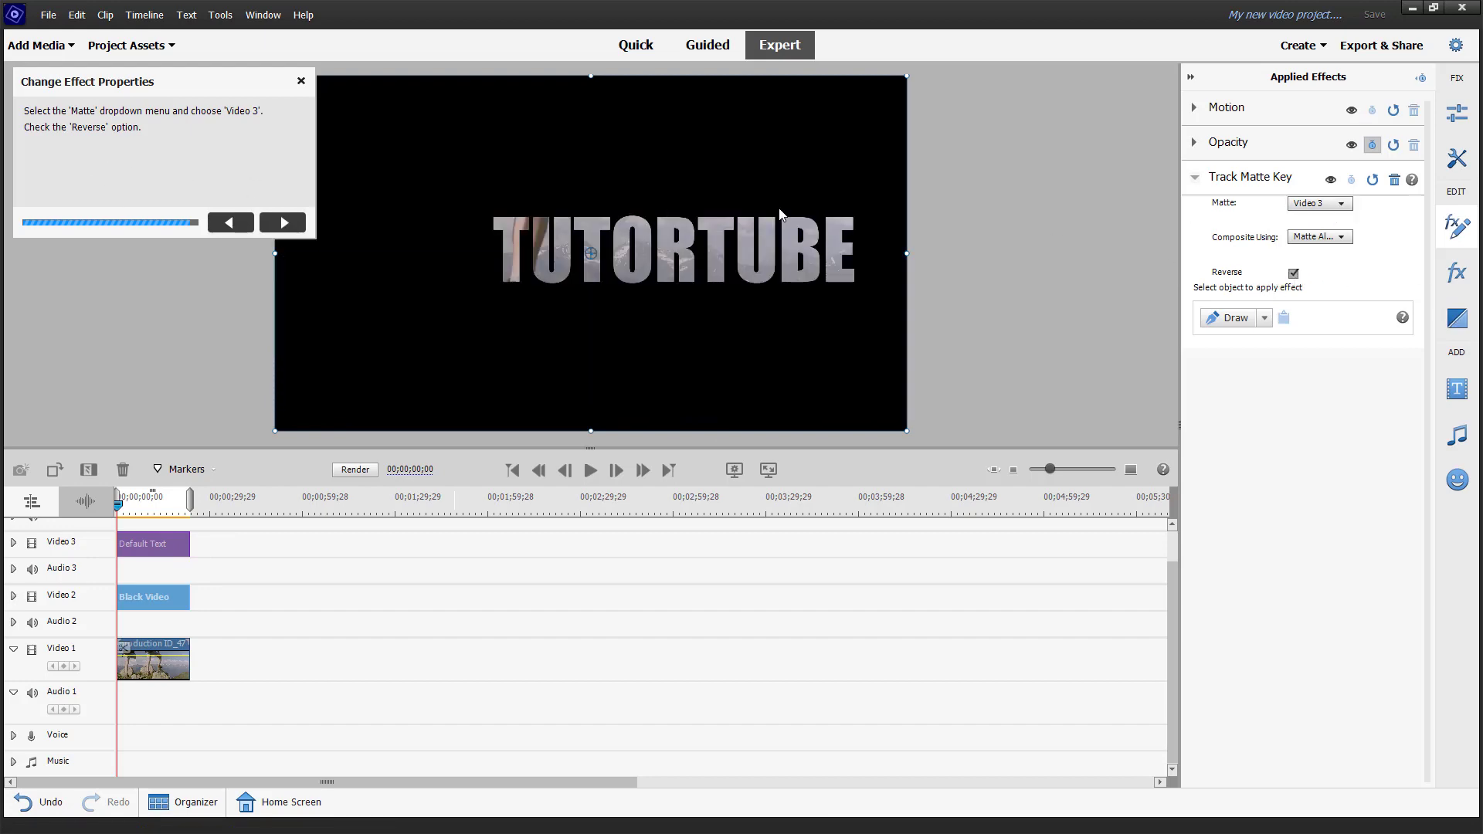
left_click(281, 224)
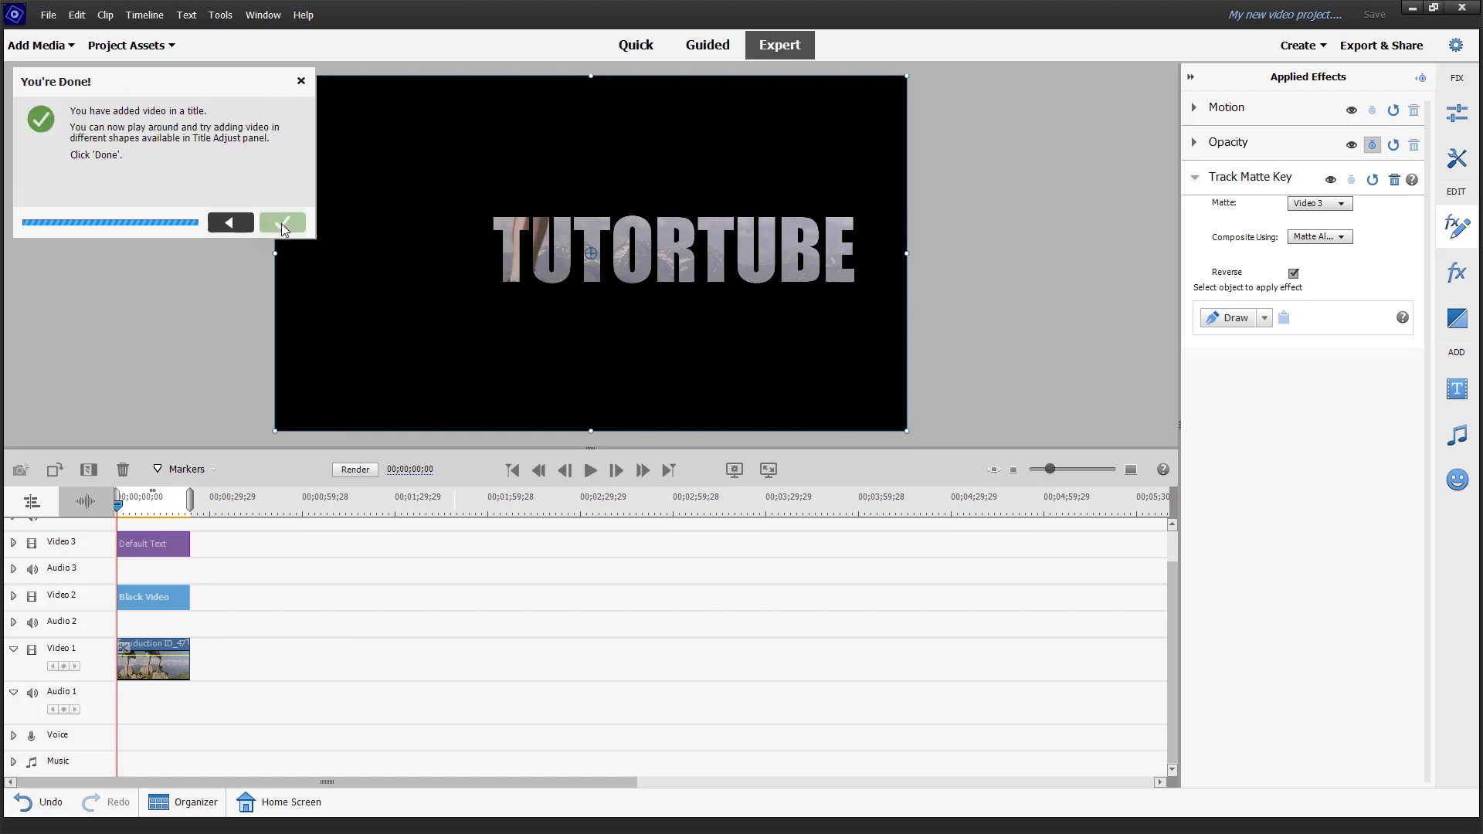
left_click(281, 224)
Play the start of the timeline to preview the video showing through the title
mouse_move(120, 498)
left_mouse_down()
mouse_move(154, 501)
mouse_move(100, 518)
left_mouse_up()
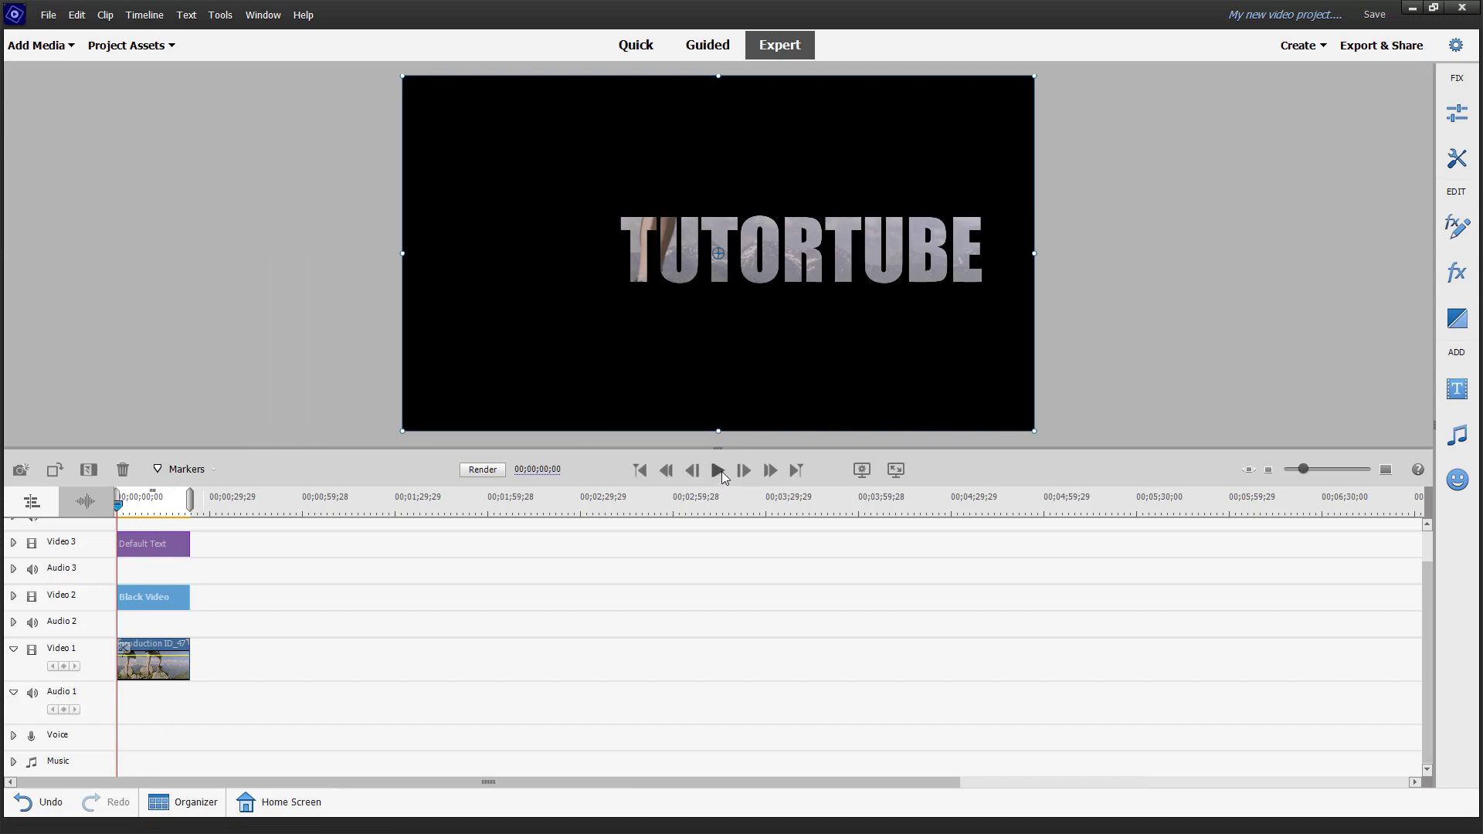
left_click(720, 470)
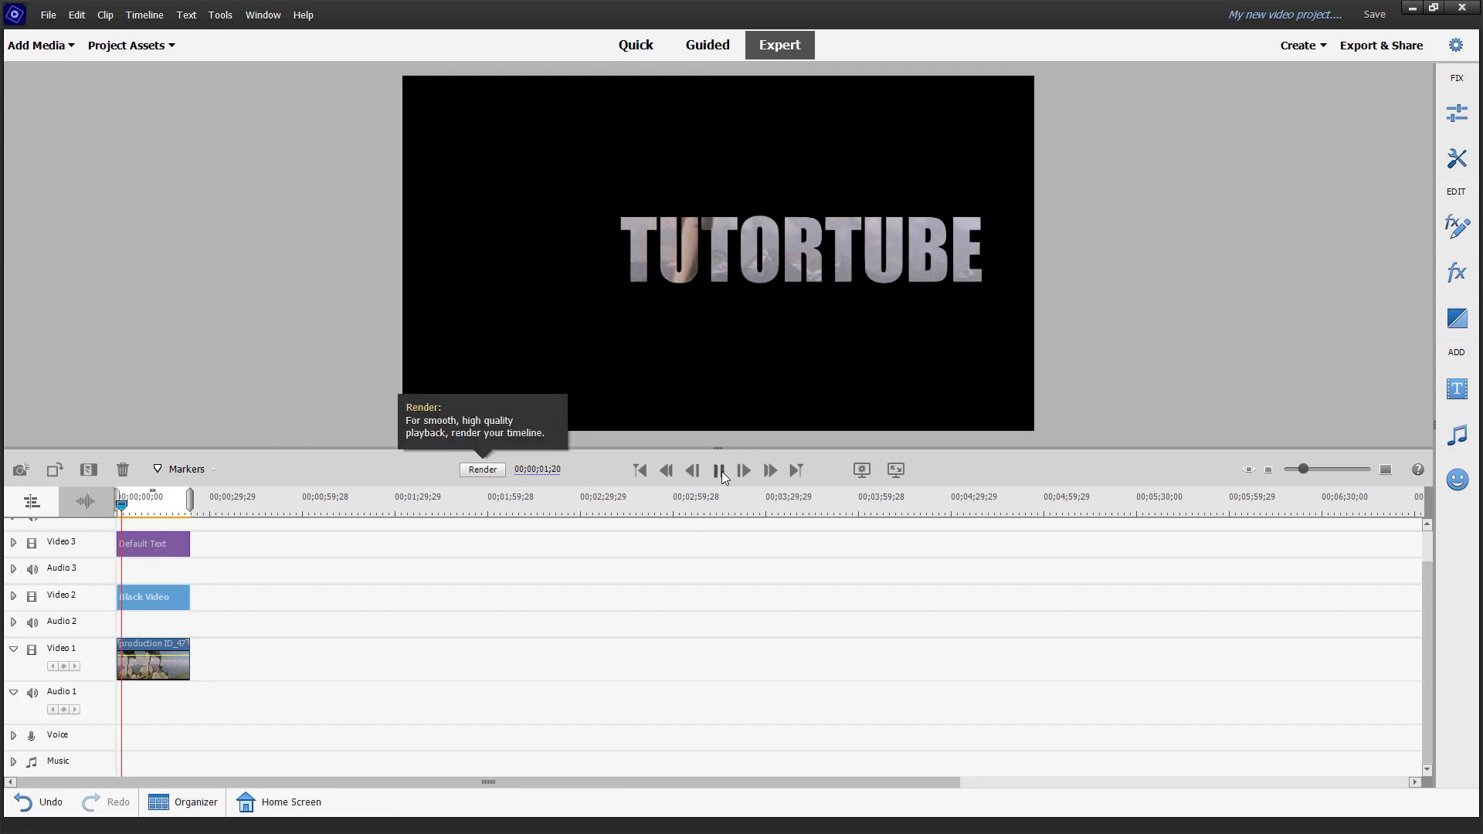
left_click(720, 470)
Move the TUTORTUBE title to the left edge of the title-safe area and enlarge it across the frame to about size 960
left_click(172, 550)
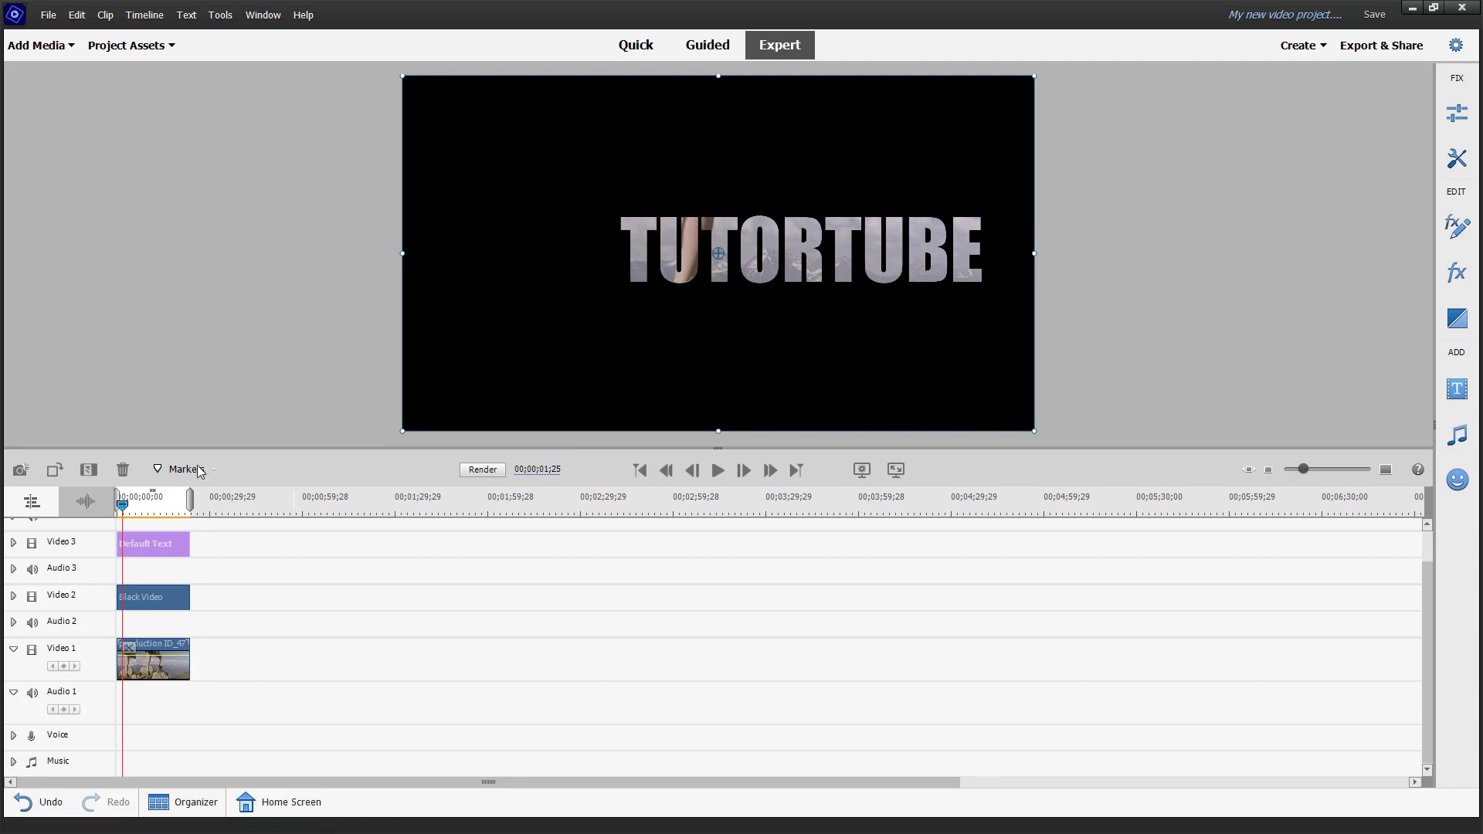
double_click(157, 544)
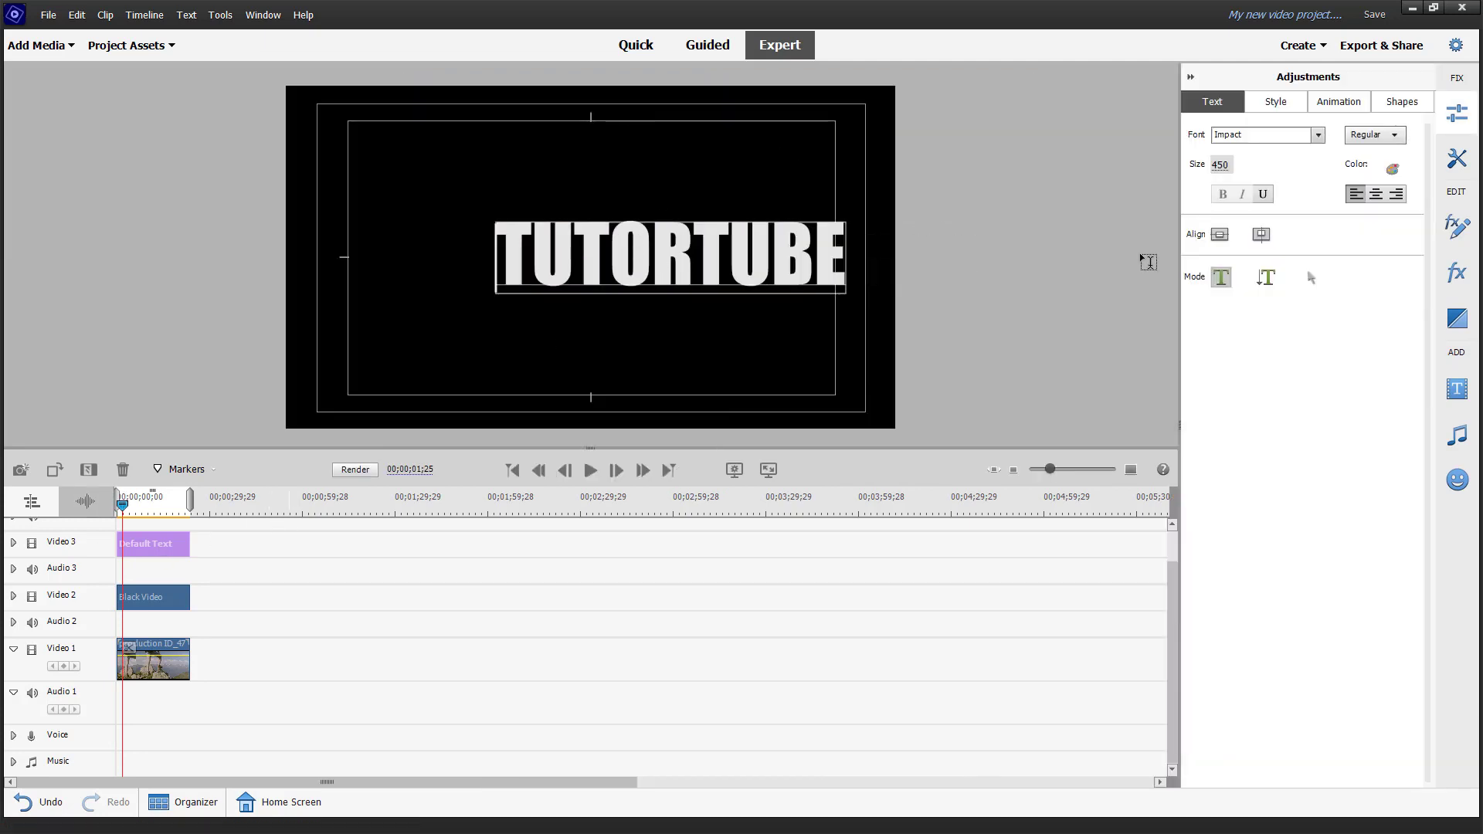
left_click(1311, 278)
left_click_drag(629, 255, 471, 216)
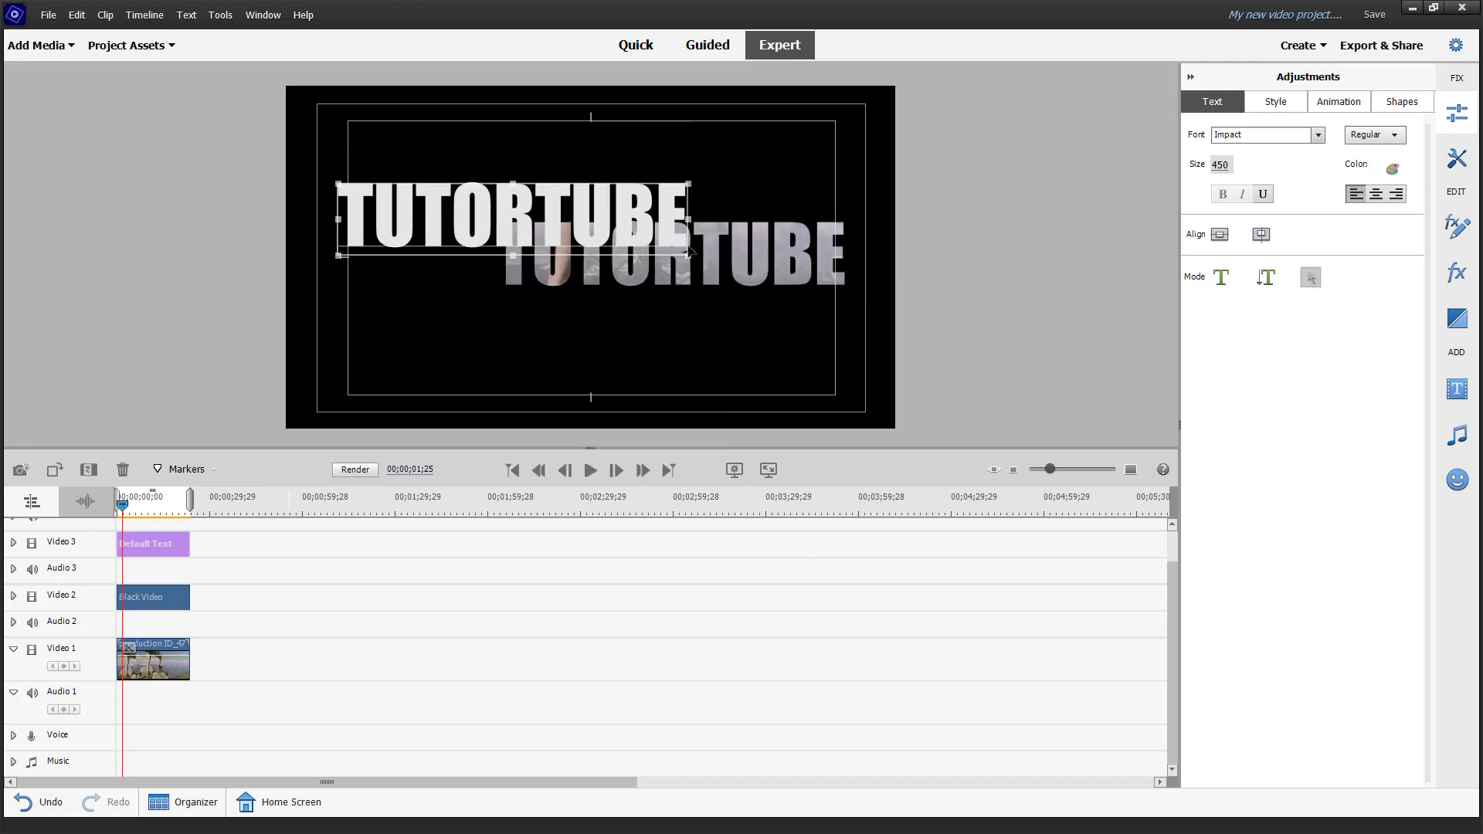
left_click_drag(686, 254, 844, 338)
left_click(938, 264)
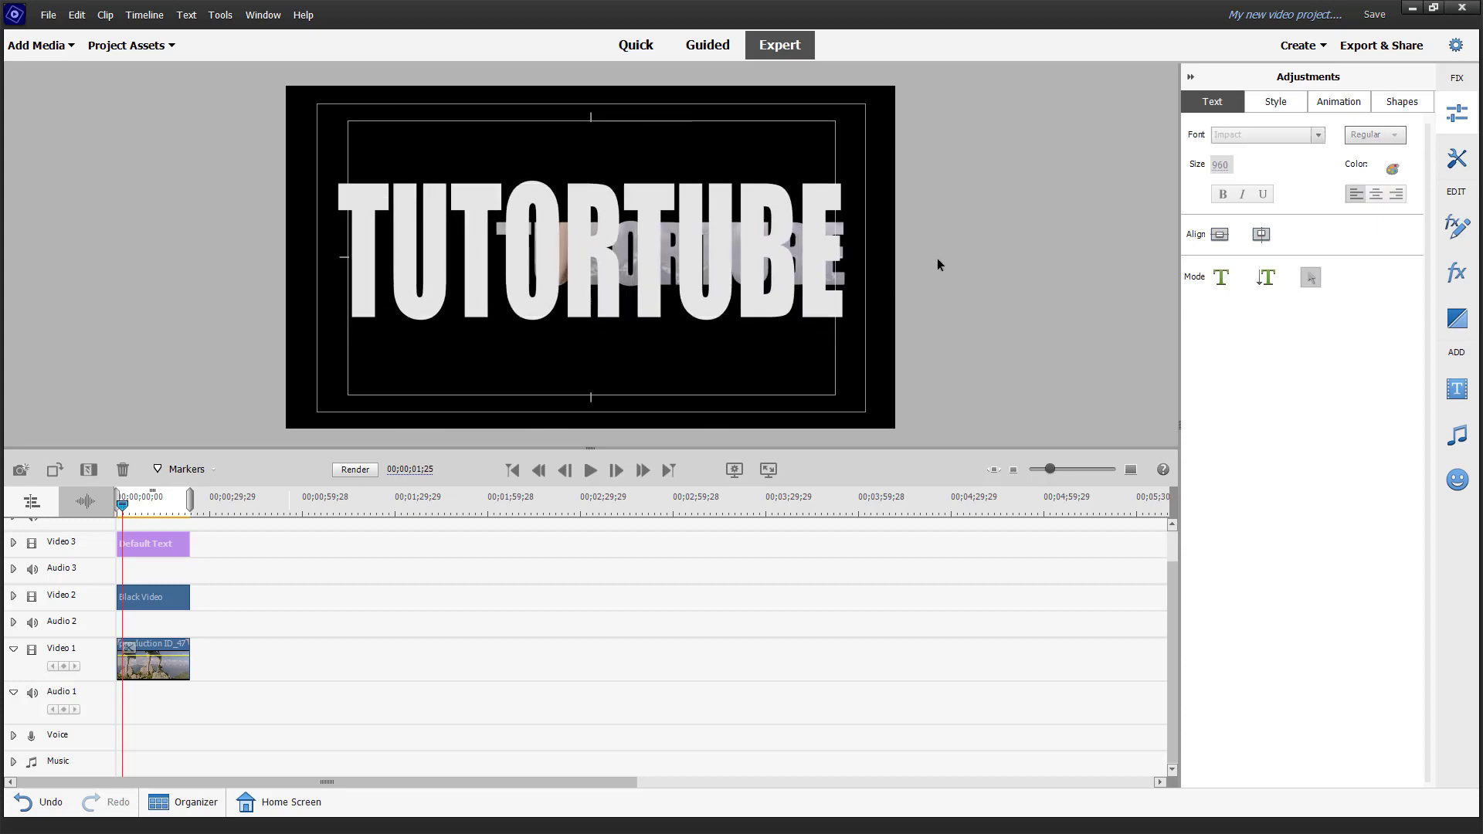
Play the timeline from the beginning to check the video inside the enlarged title
left_click(252, 509)
left_click_drag(247, 509, 118, 510)
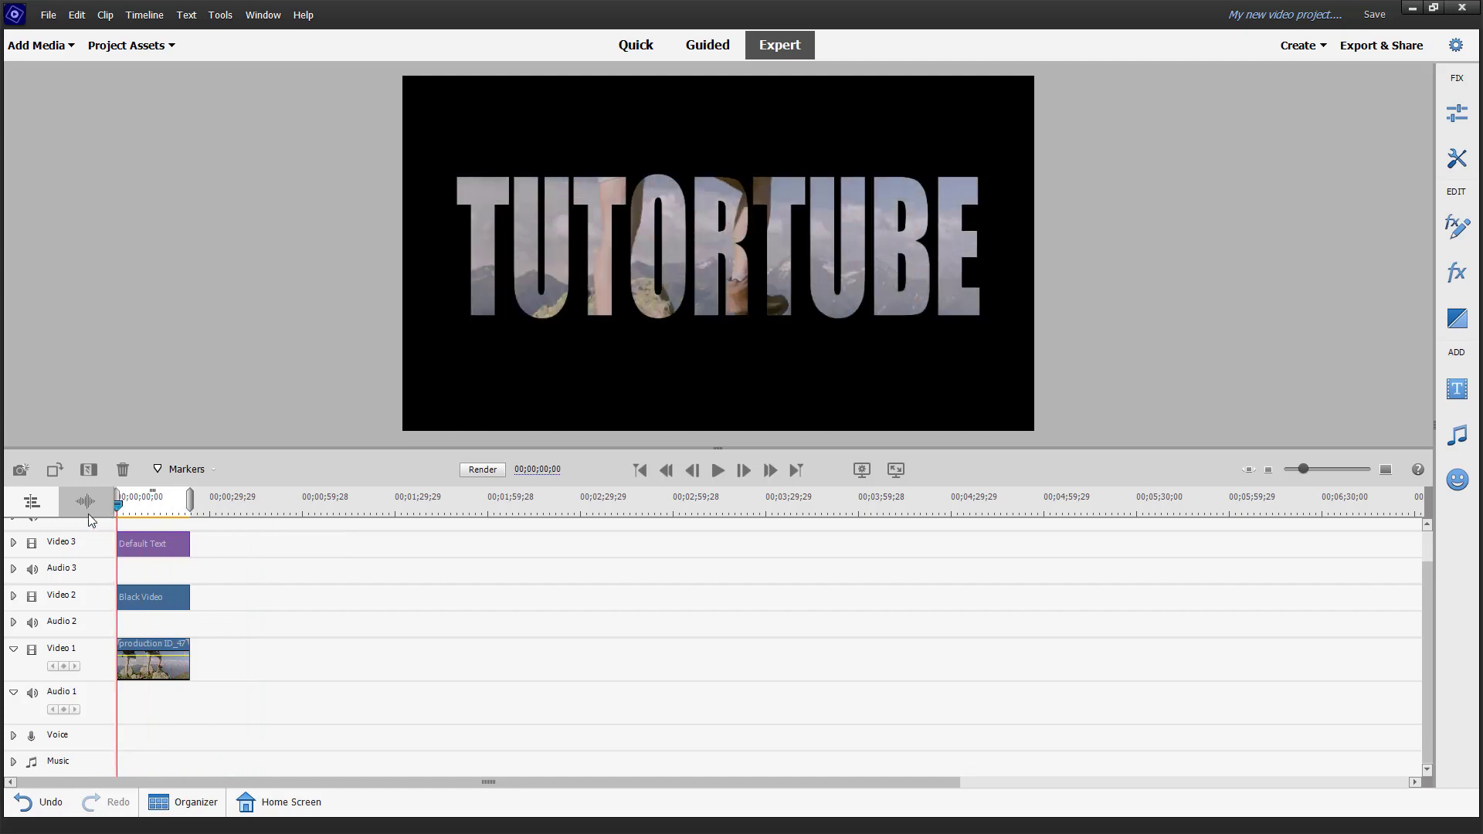
left_click(719, 469)
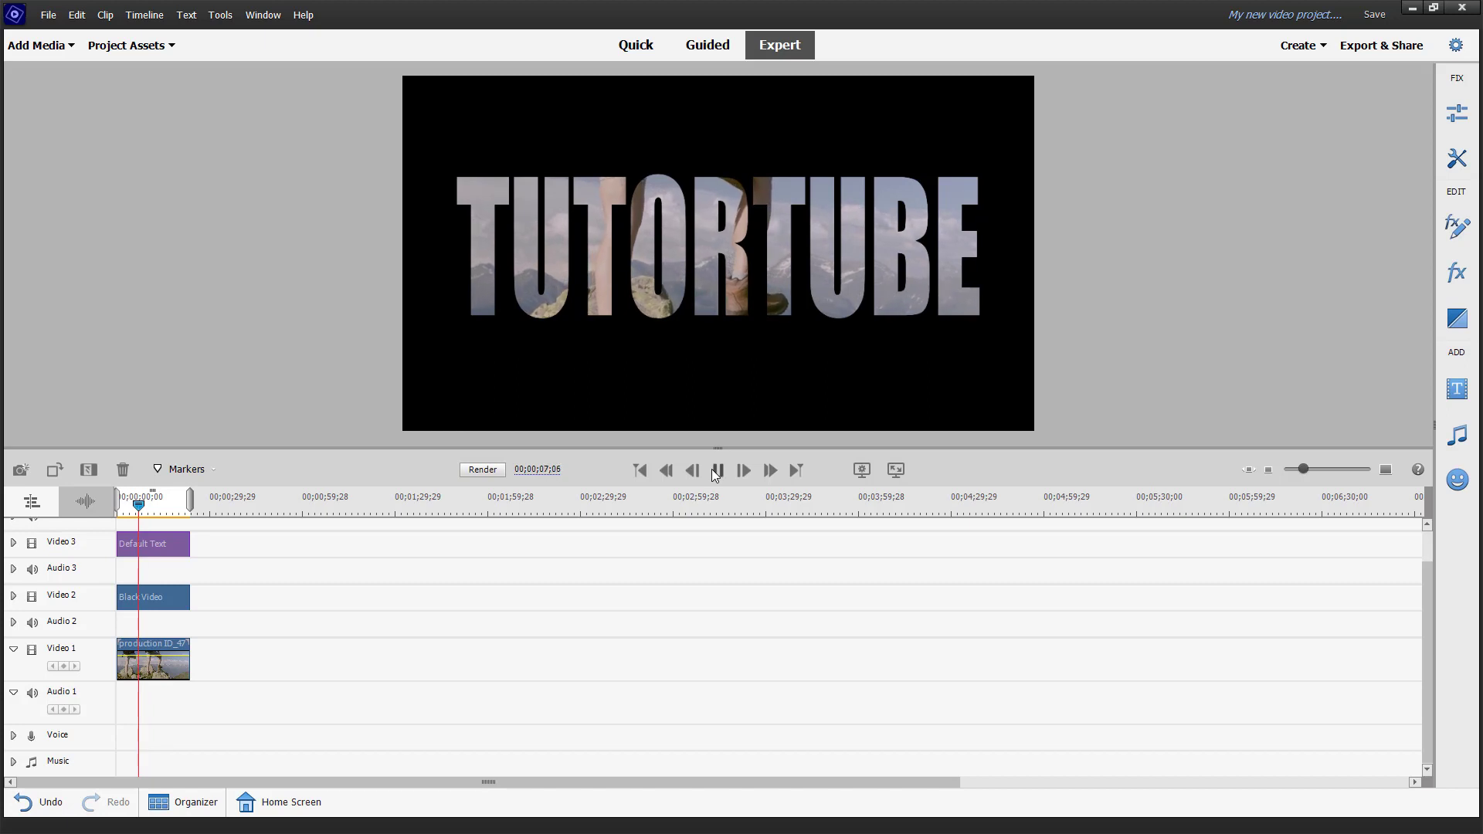
left_click(718, 471)
Select the Black Video clip on Video 2 and shift it within the preview frame
left_click(161, 601)
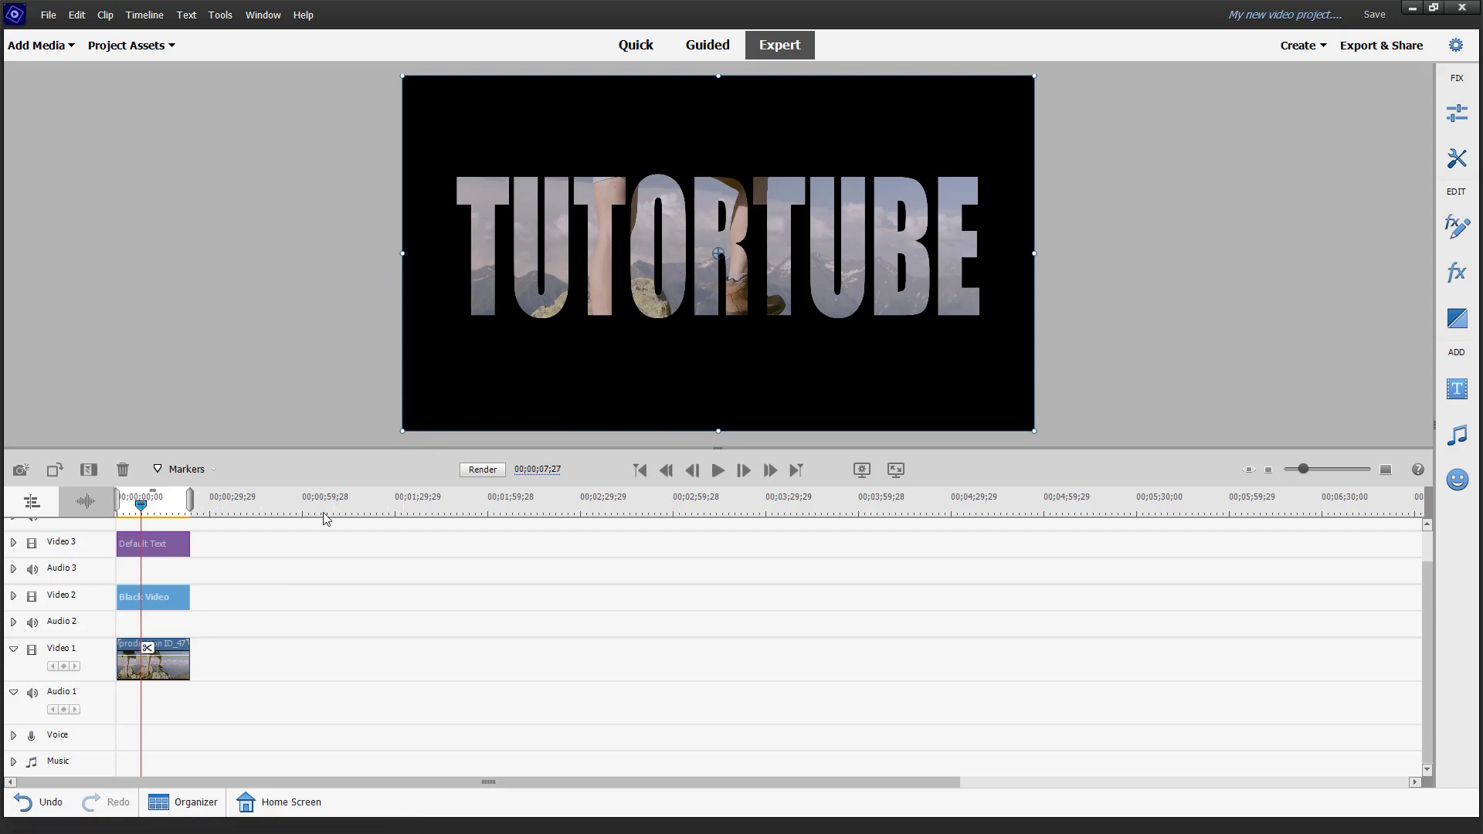
left_click_drag(558, 421, 534, 389)
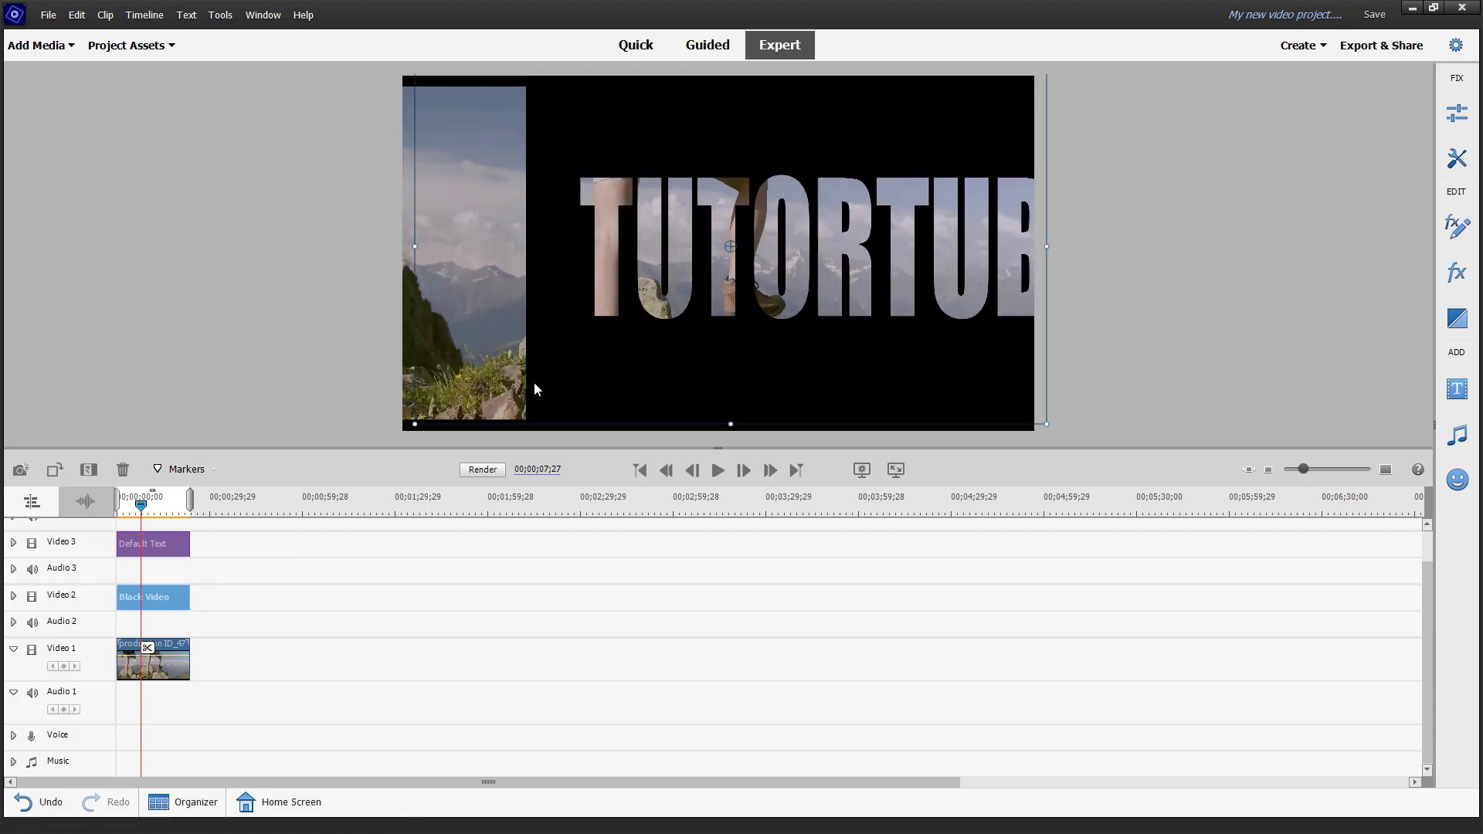